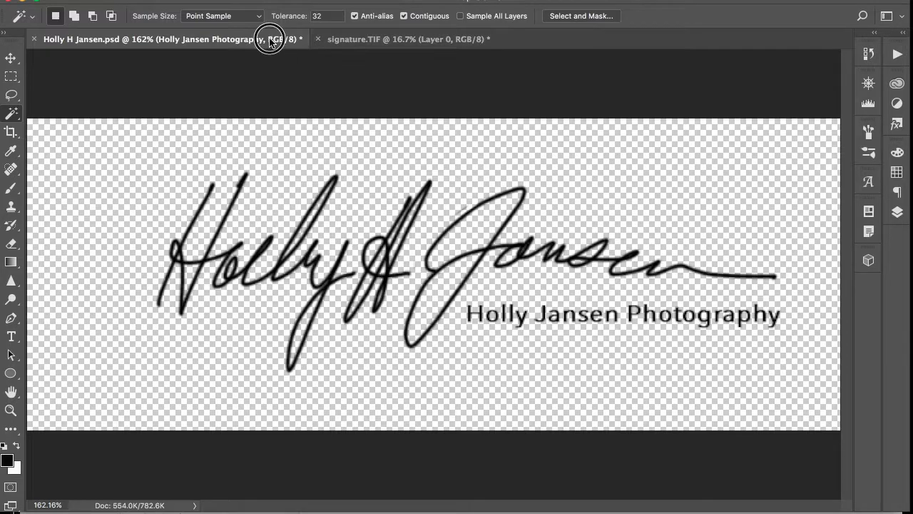
# In signature.TIF, add a new blank layer and place it beneath the signature layer
pyautogui.click(422, 40)
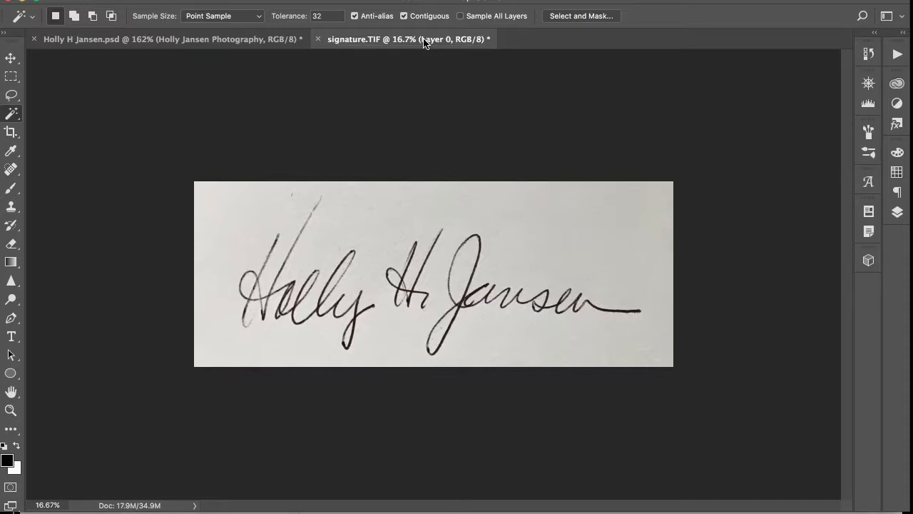
pyautogui.click(897, 212)
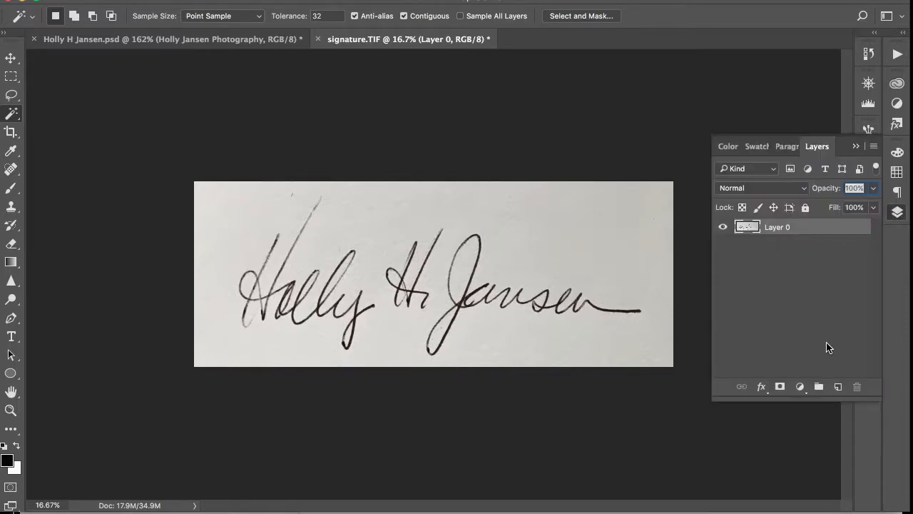
pyautogui.click(838, 386)
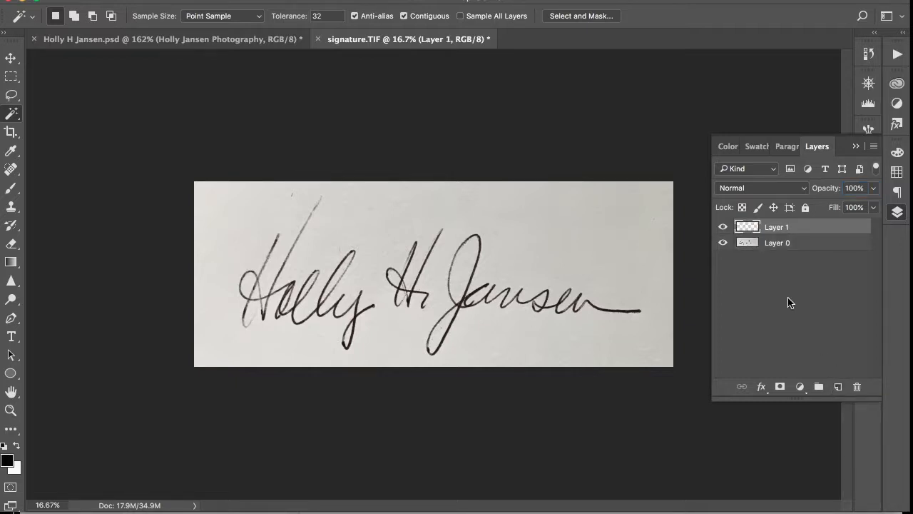
pyautogui.moveTo(753, 227); pyautogui.dragTo(763, 253)
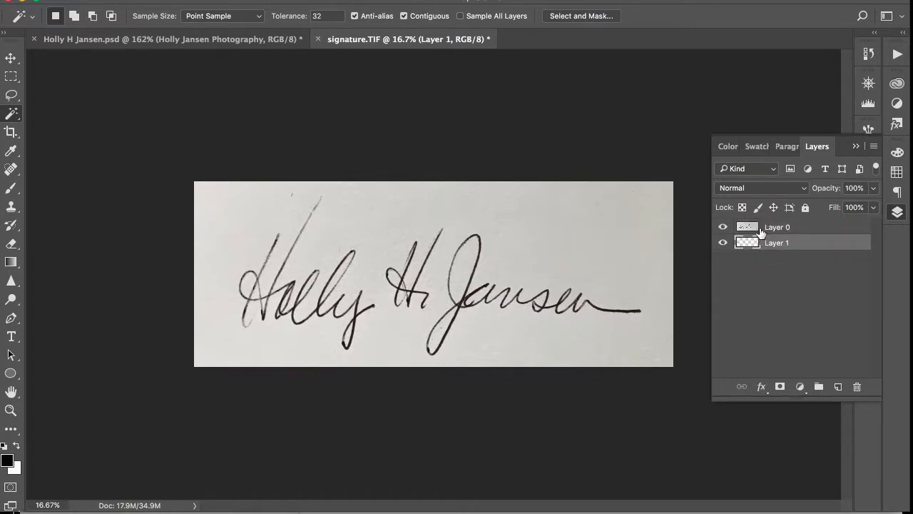
# Select the paper background around the signature on Layer 0 with the Magic Wand and cut it out
pyautogui.click(751, 229)
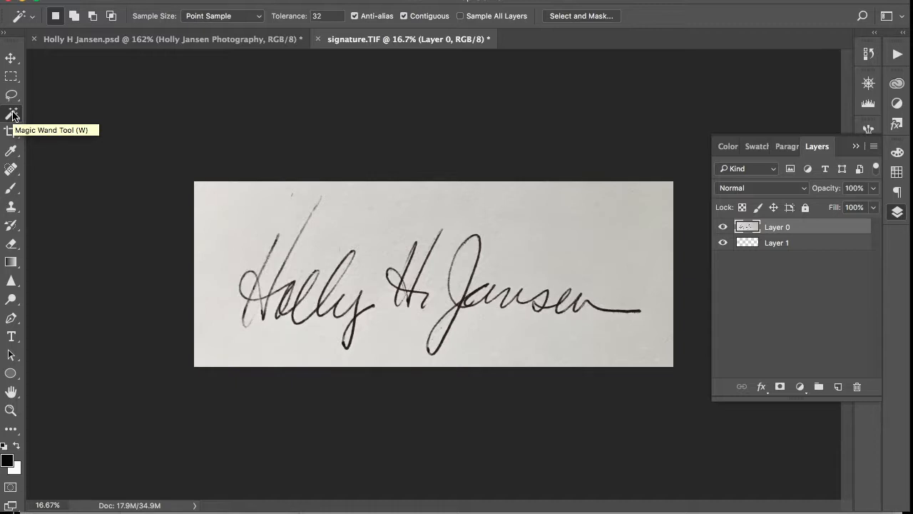
pyautogui.click(408, 202)
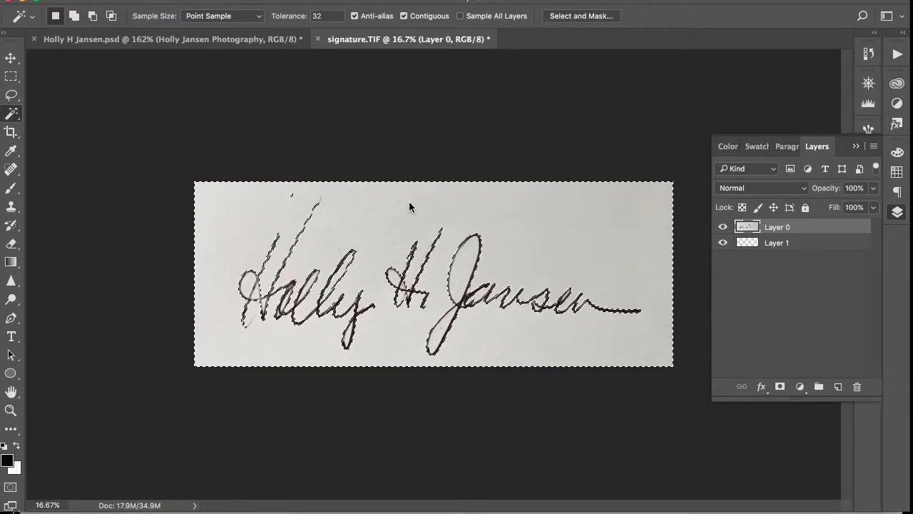
pyautogui.click(158, 0)
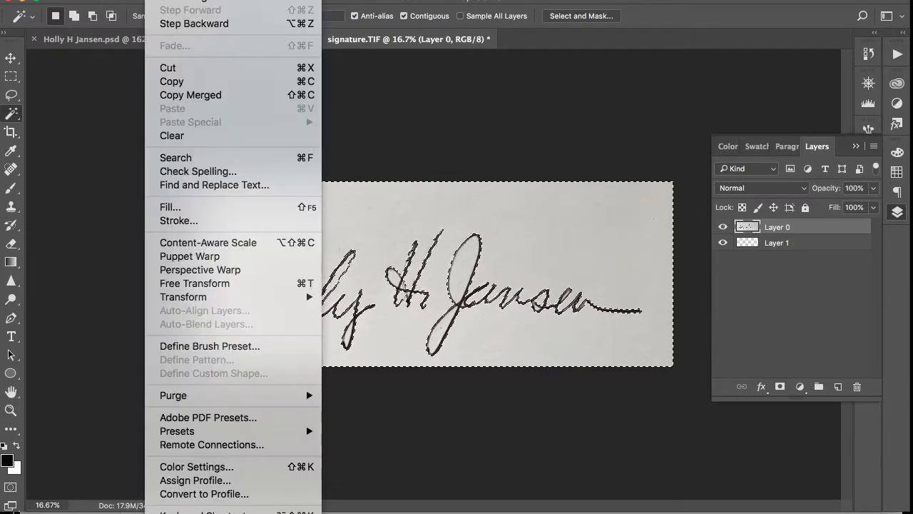
pyautogui.click(202, 68)
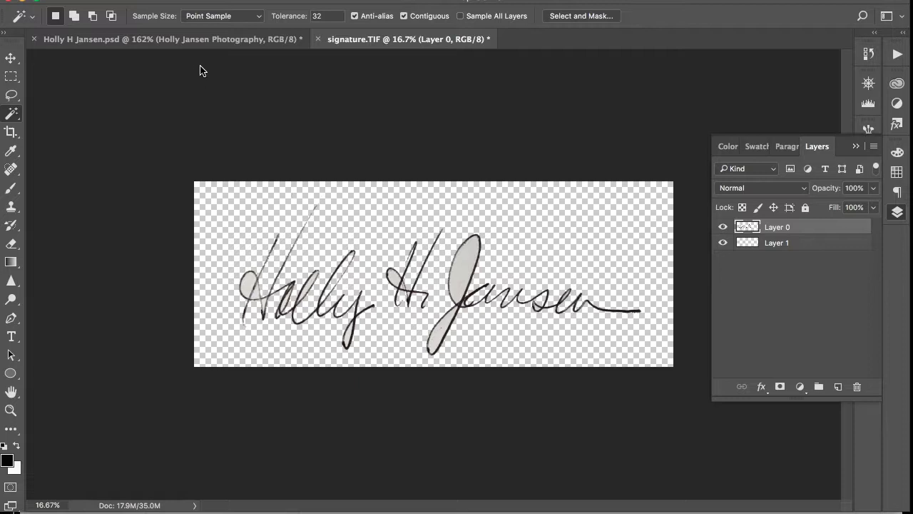
# Remove the paper remaining inside the upper and lower loops of the letter J using Magic Wand selections
pyautogui.click(13, 412)
pyautogui.click(474, 283)
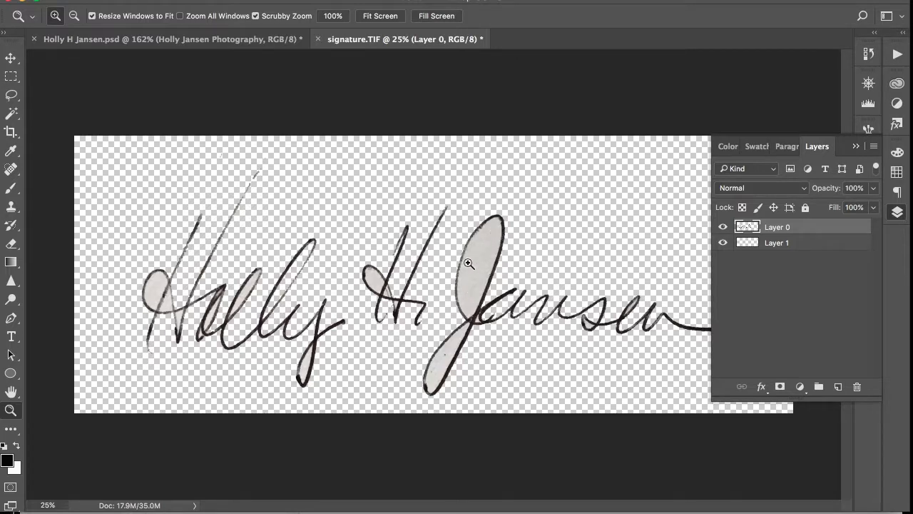
pyautogui.click(12, 114)
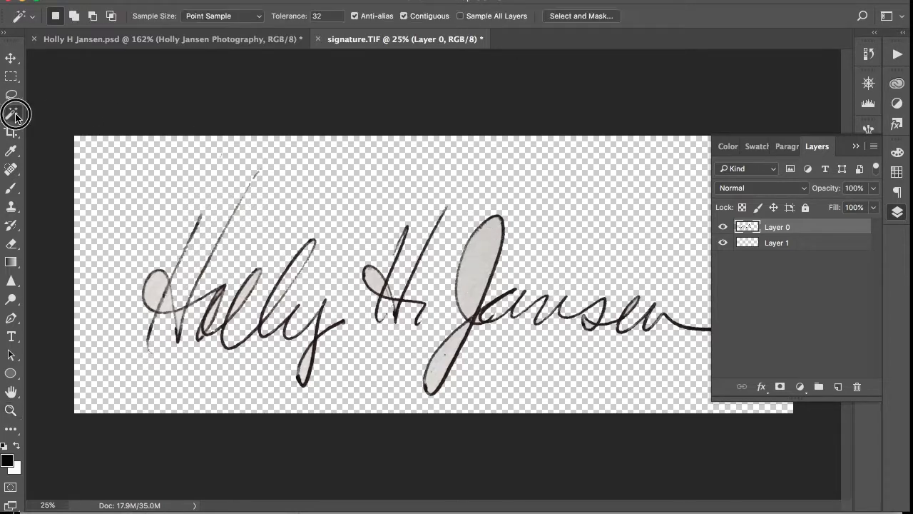
pyautogui.click(489, 250)
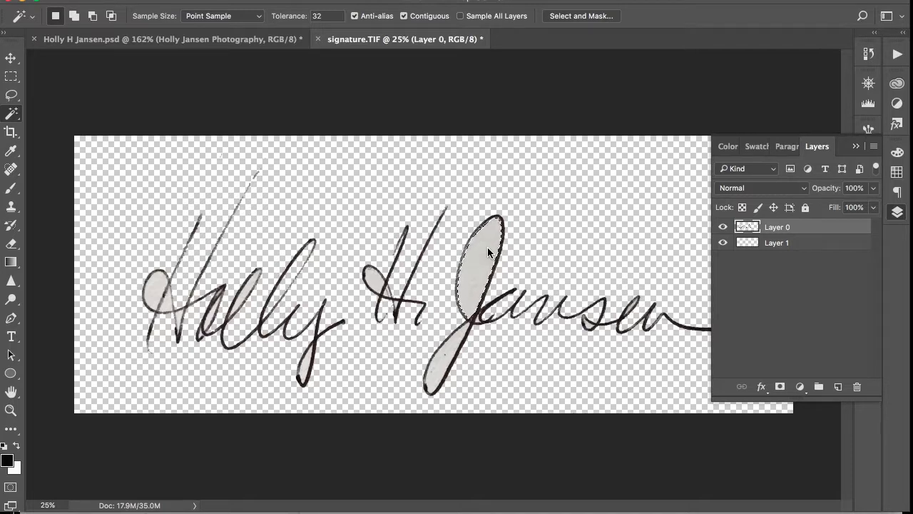
pyautogui.press('Delete')
pyautogui.press('super+d')
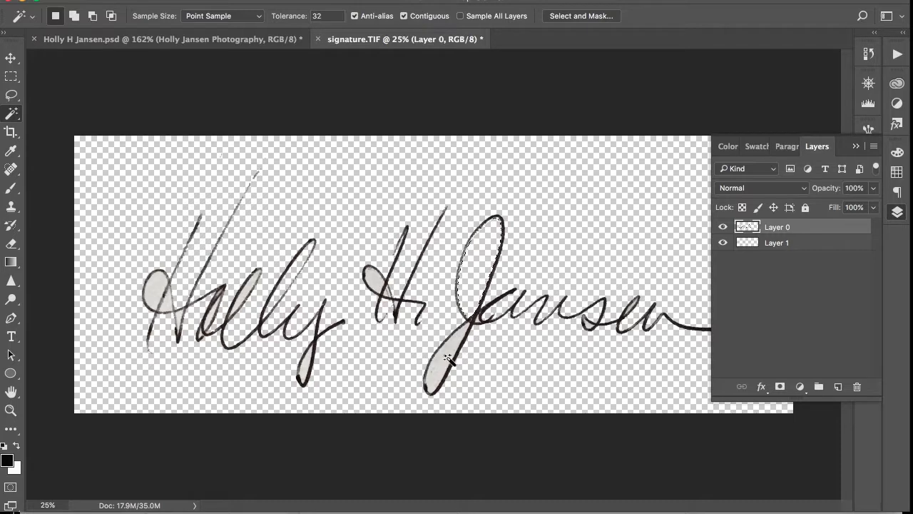
pyautogui.click(448, 362)
pyautogui.press('Delete')
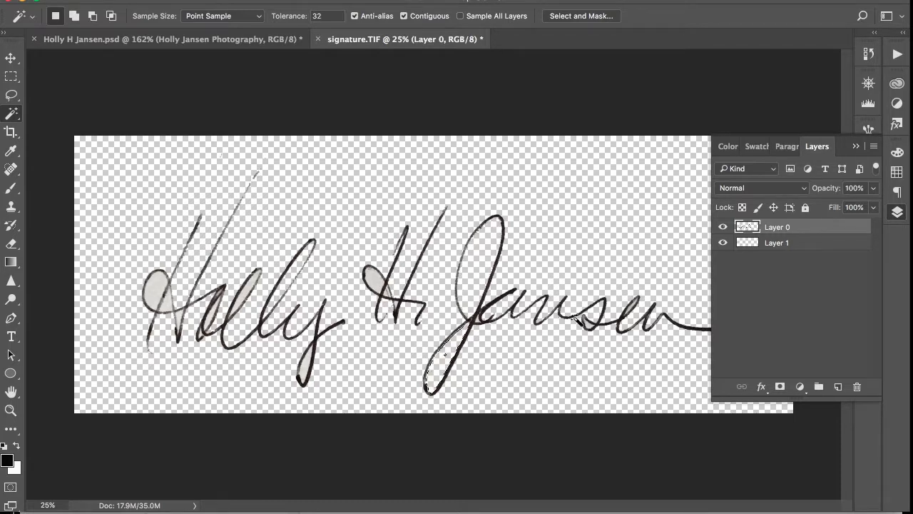
# Clear the paper left inside the signature's other closed letter loops, including those in the first name
pyautogui.click(587, 322)
pyautogui.press('Delete')
pyautogui.click(305, 367)
pyautogui.moveTo(153, 0)
pyautogui.mouseDown()
pyautogui.moveTo(180, 47)
pyautogui.moveTo(184, 78)
pyautogui.mouseUp()
pyautogui.click(246, 291)
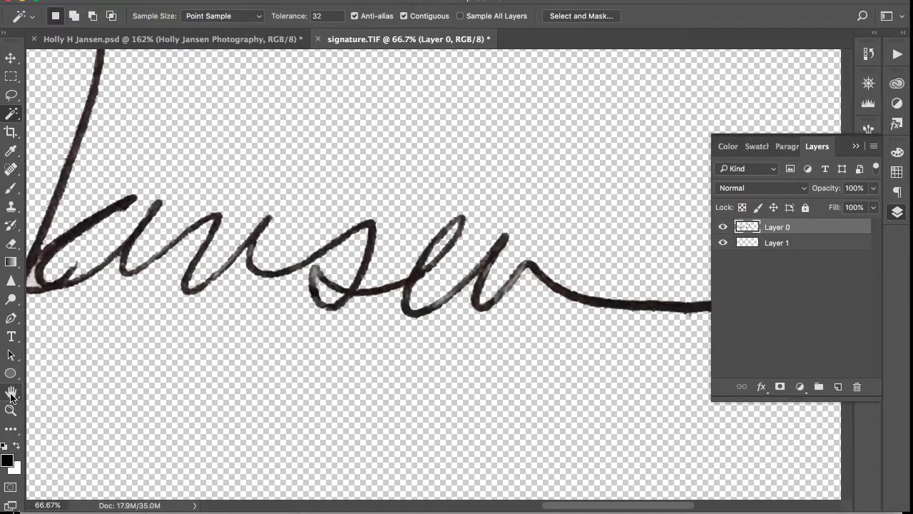
pyautogui.doubleClick(10, 393)
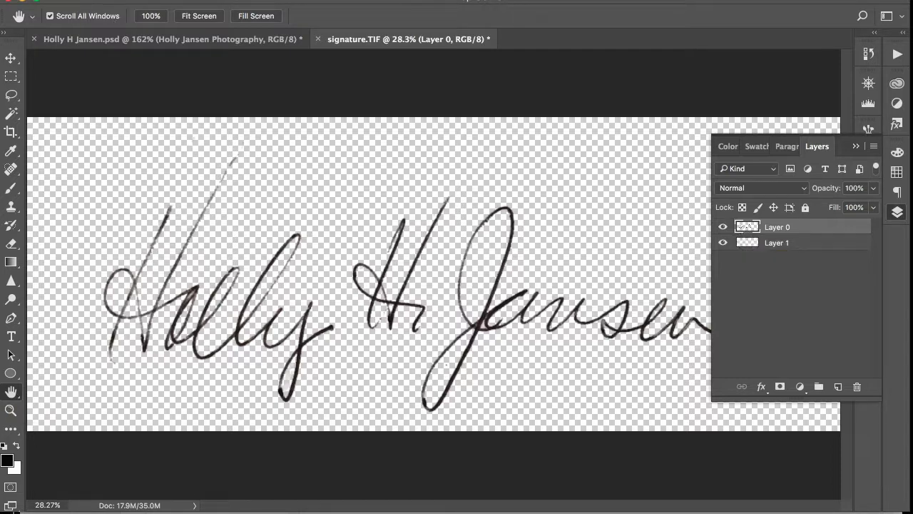
# Duplicate the cleaned signature image as a separate document named signature copy
pyautogui.click(157, 0)
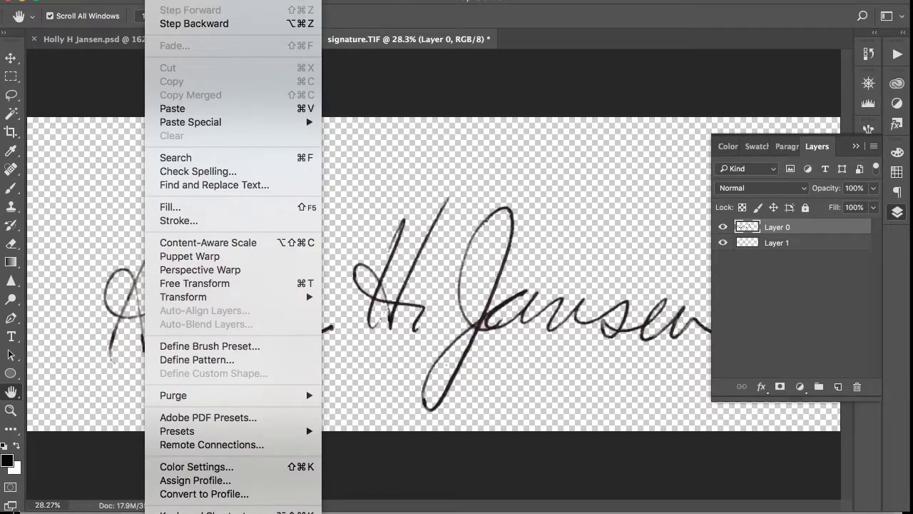
pyautogui.moveTo(130, 0)
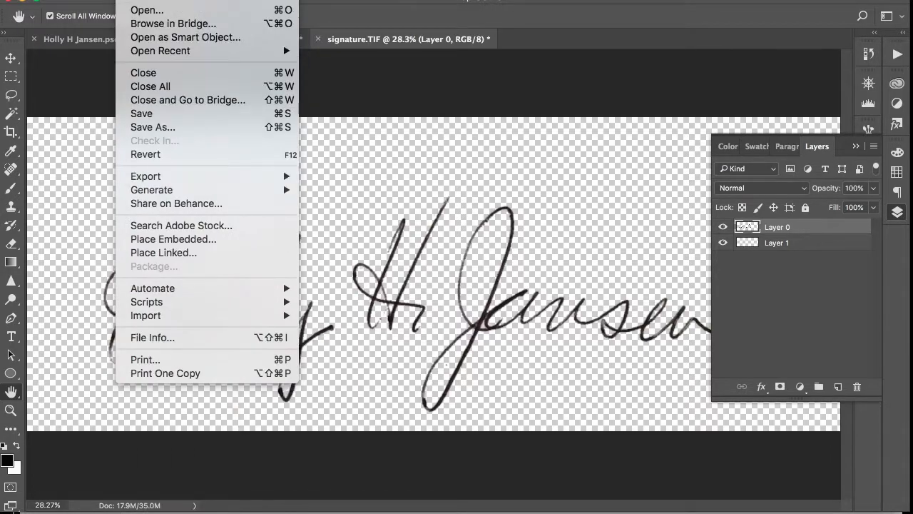
pyautogui.moveTo(191, 0)
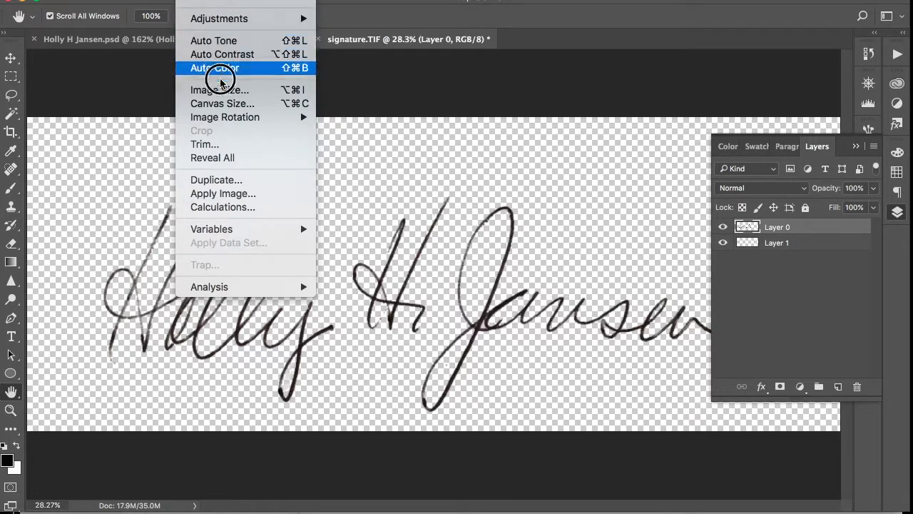
pyautogui.click(218, 180)
pyautogui.click(582, 231)
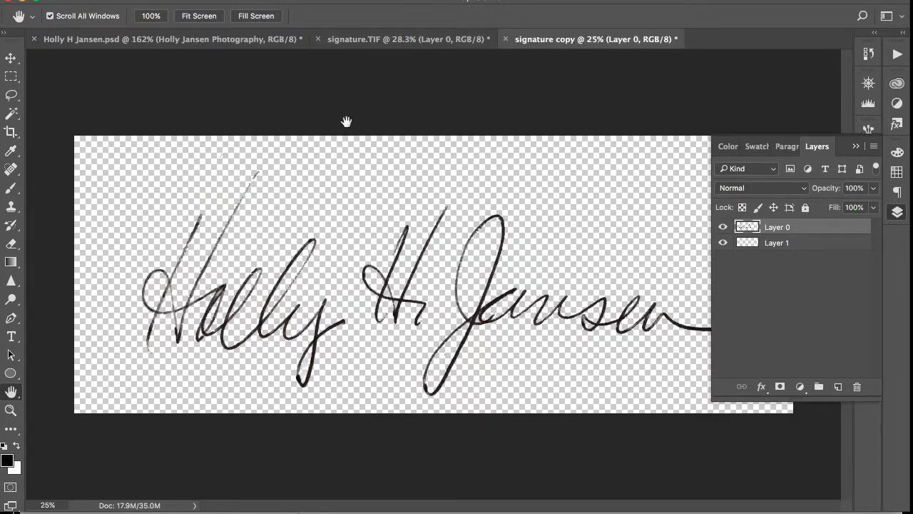
# Turn the signature in the duplicate white with Replace Color, using saturation -100 and lightness +100
pyautogui.click(198, 0)
pyautogui.moveTo(223, 20)
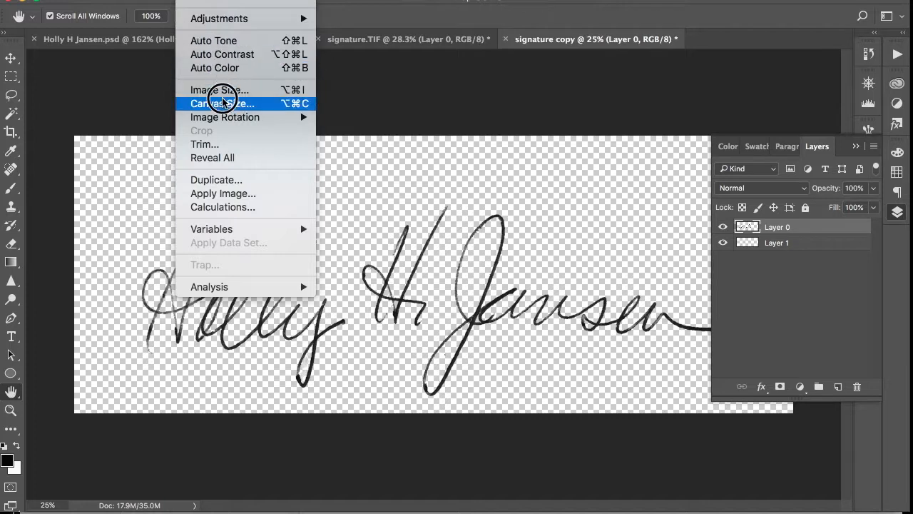
pyautogui.moveTo(207, 3)
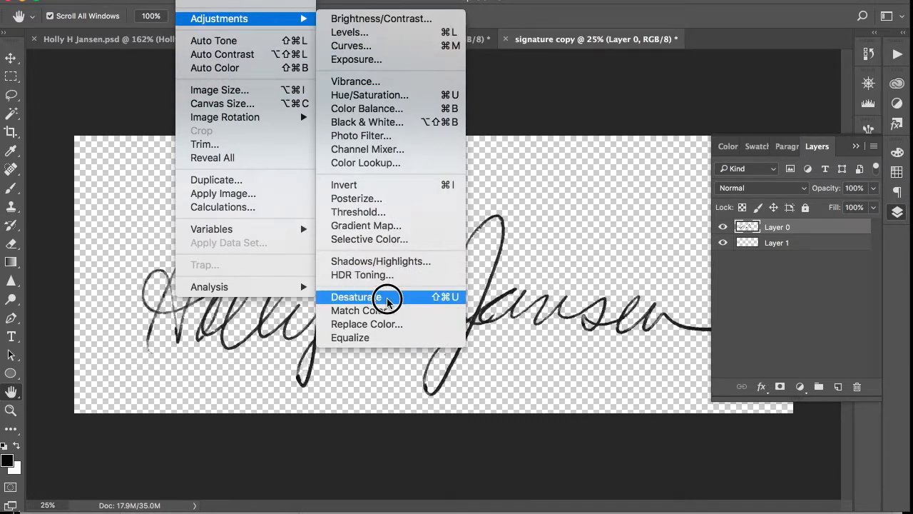
pyautogui.click(384, 324)
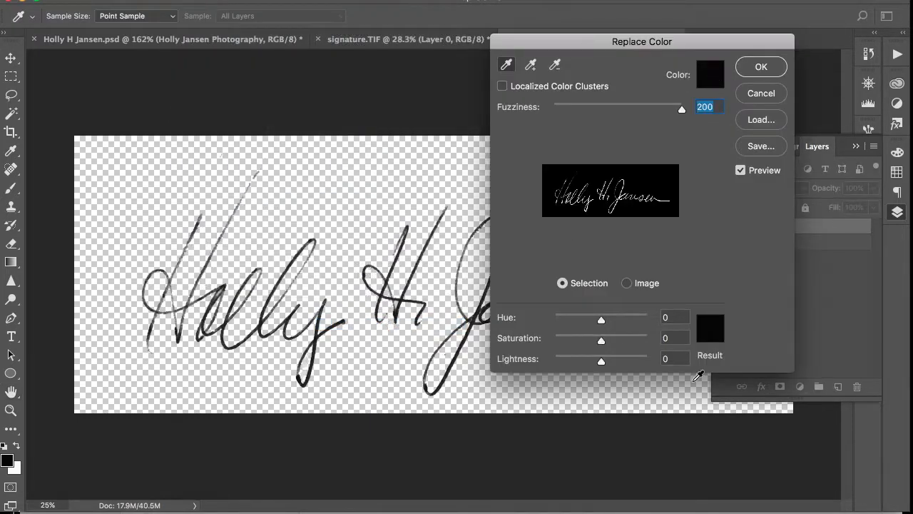
pyautogui.moveTo(603, 342); pyautogui.dragTo(549, 343)
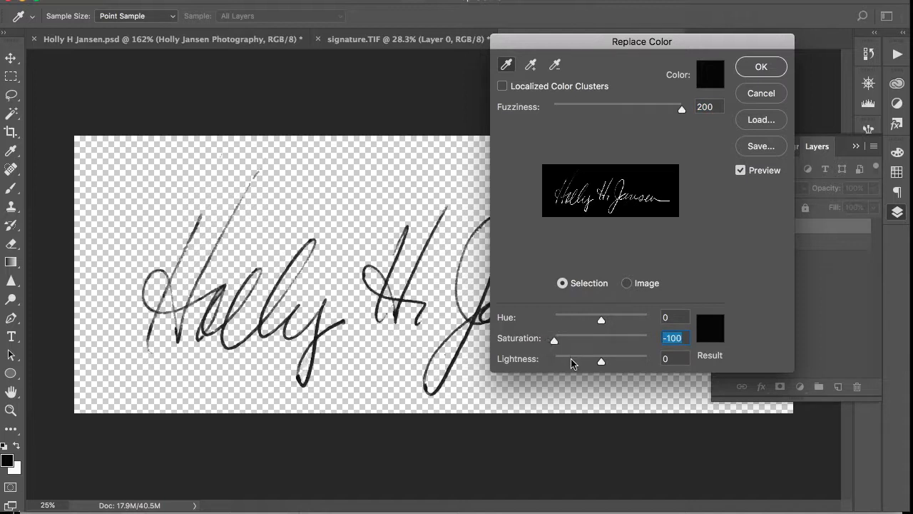
pyautogui.moveTo(601, 363)
pyautogui.mouseDown()
pyautogui.moveTo(566, 358)
pyautogui.moveTo(655, 358)
pyautogui.mouseUp()
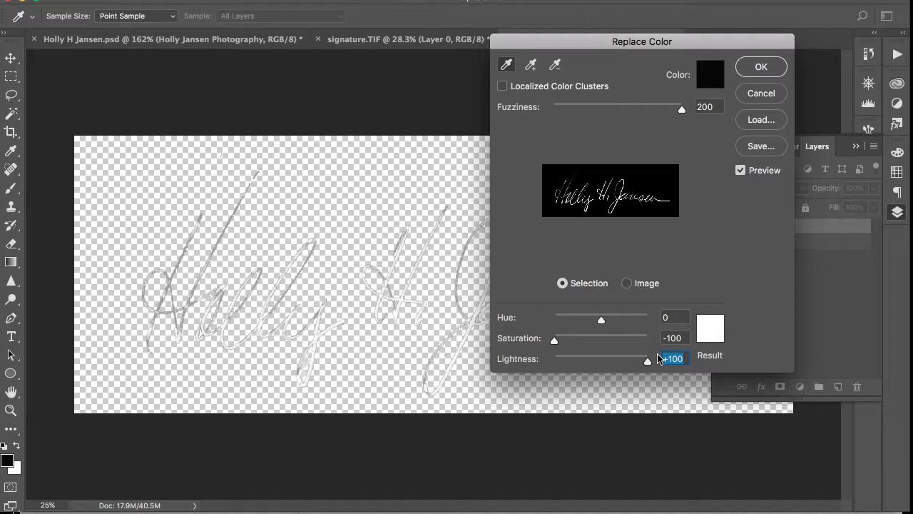
pyautogui.click(773, 65)
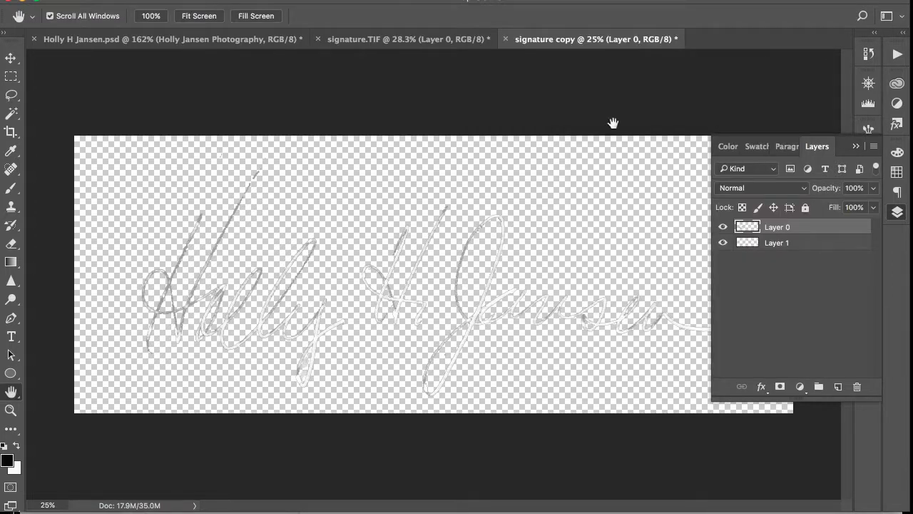
# In signature.TIF, create a text box beneath the signed surname and paste the photography business name into it
pyautogui.click(429, 41)
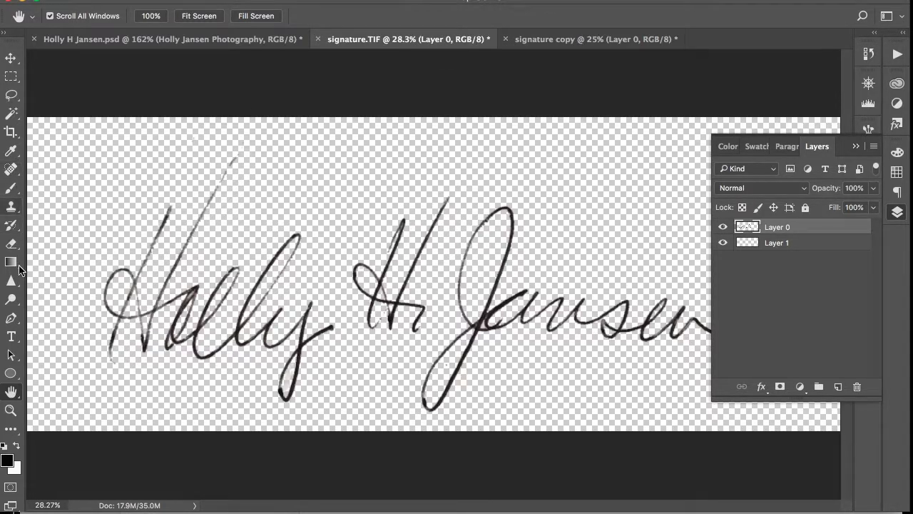
pyautogui.click(11, 337)
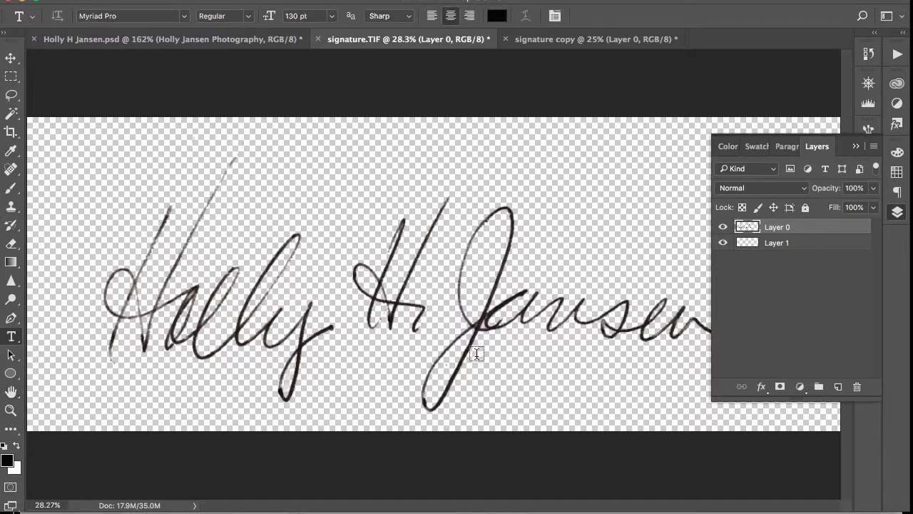
pyautogui.moveTo(483, 356); pyautogui.dragTo(718, 396)
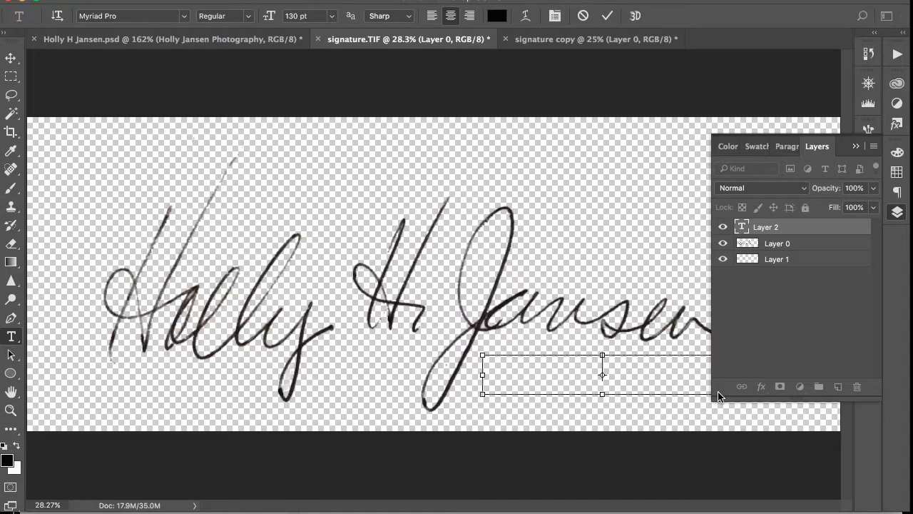
pyautogui.press('super+v')
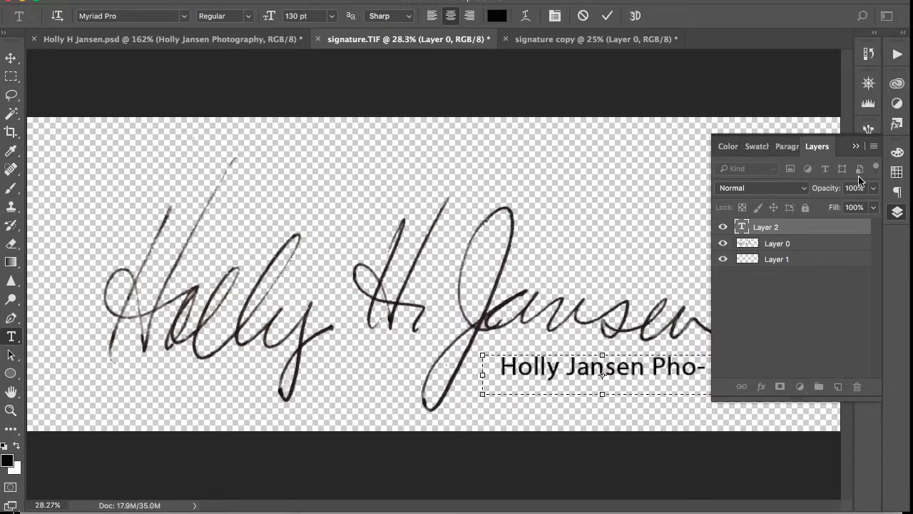
# Reduce the font size of the pasted business name so that it fits on one line beneath the signed surname
pyautogui.click(873, 146)
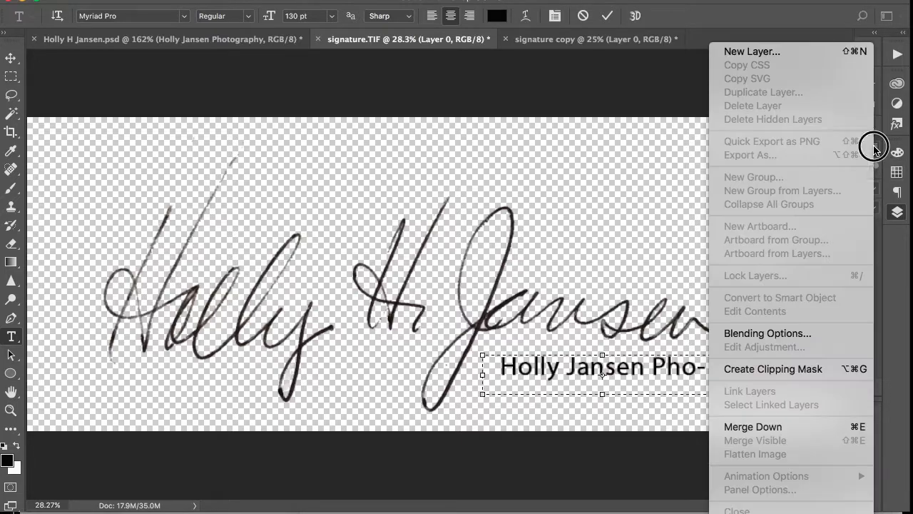
pyautogui.click(658, 98)
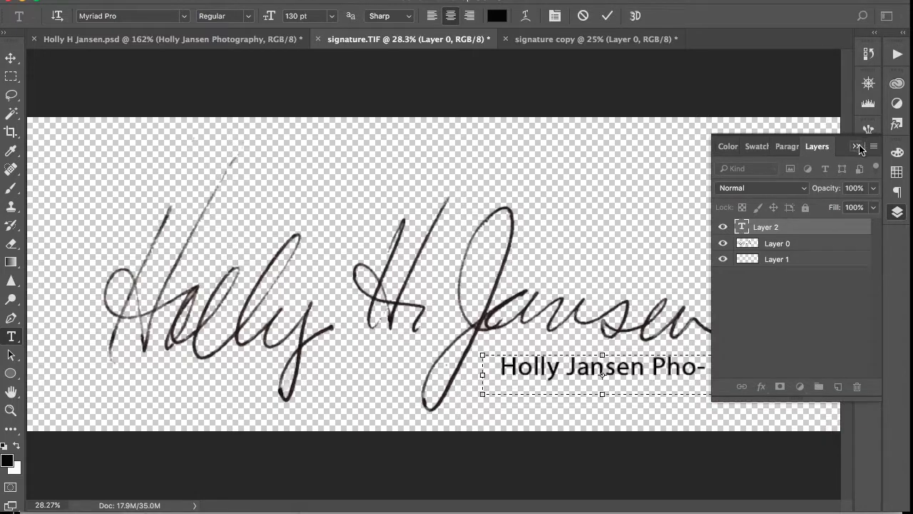
pyautogui.click(856, 146)
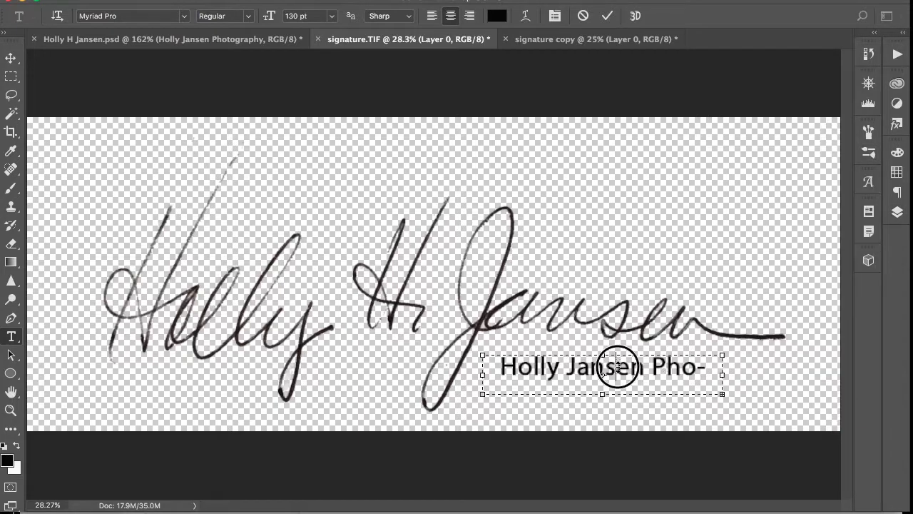
pyautogui.tripleClick(618, 366)
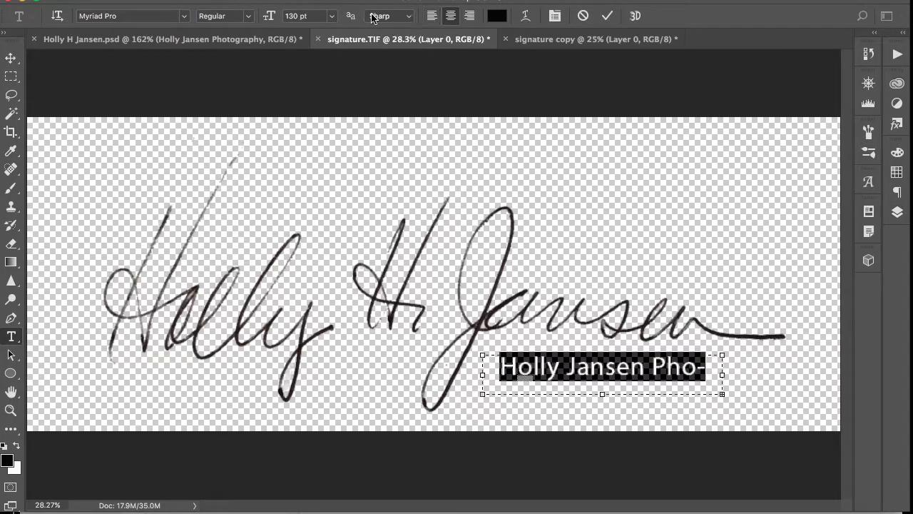
pyautogui.moveTo(272, 18); pyautogui.dragTo(250, 13)
pyautogui.tripleClick(492, 368)
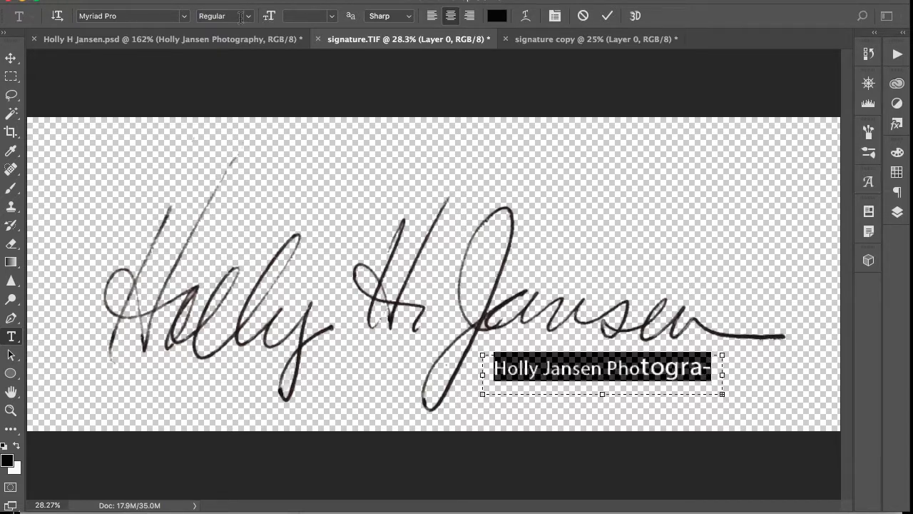
pyautogui.moveTo(270, 17); pyautogui.dragTo(261, 17)
pyautogui.moveTo(331, 16); pyautogui.dragTo(323, 86)
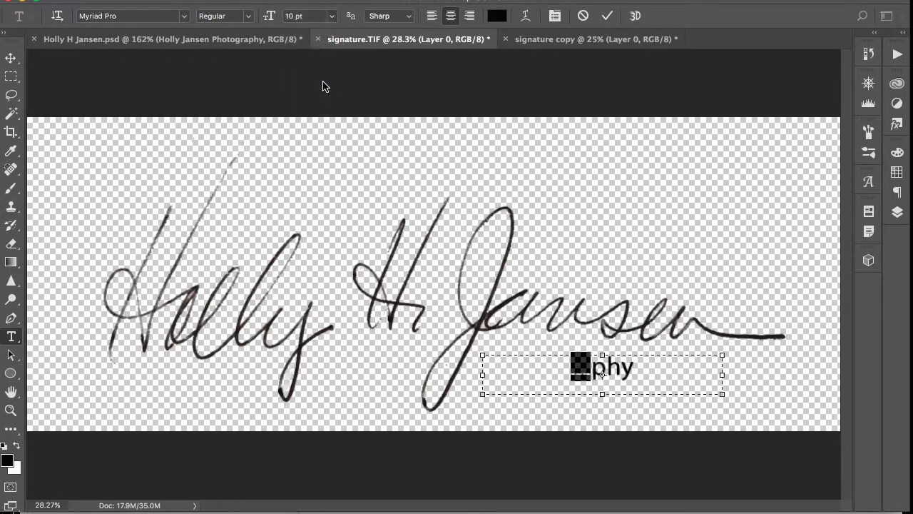
pyautogui.moveTo(683, 370); pyautogui.dragTo(562, 364)
pyautogui.click(336, 17)
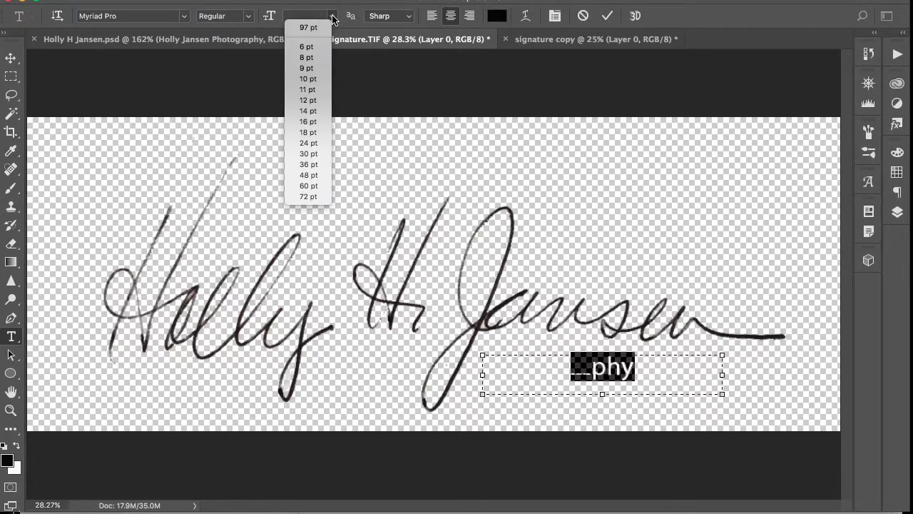
pyautogui.click(320, 114)
pyautogui.click(10, 58)
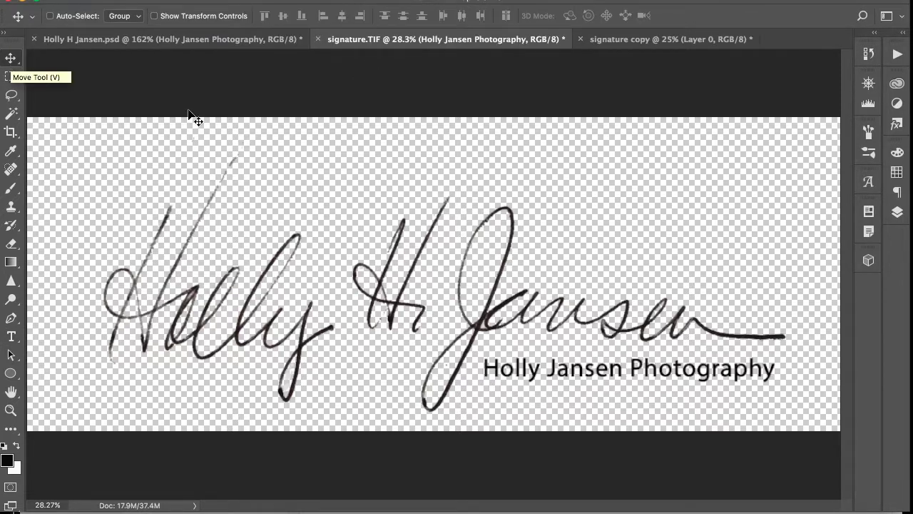
# Hide Layer 1 and save the black signature logo as a PNG copy in the Watermark video folder
pyautogui.click(898, 213)
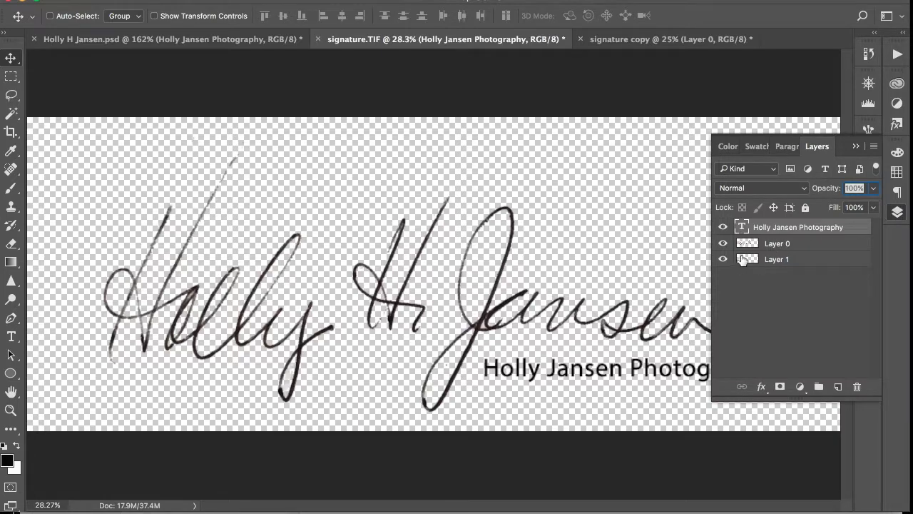
pyautogui.click(722, 260)
pyautogui.click(128, 1)
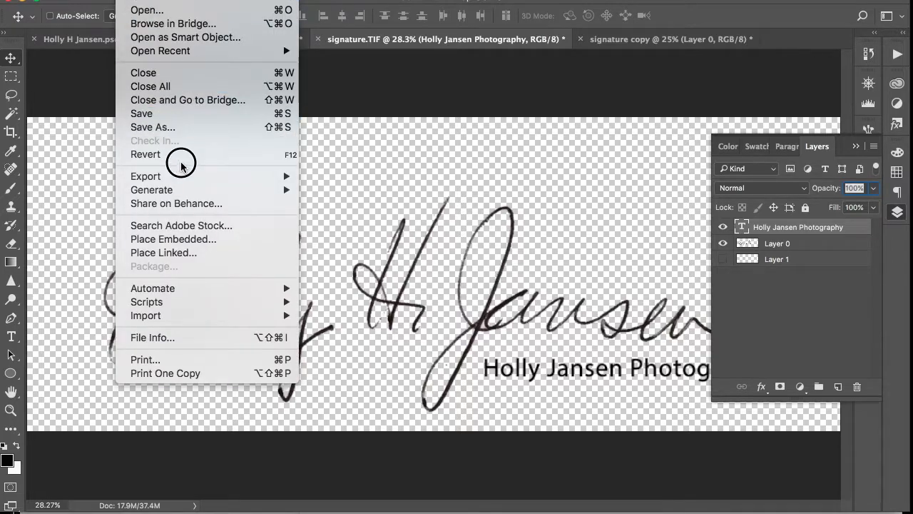
pyautogui.click(180, 127)
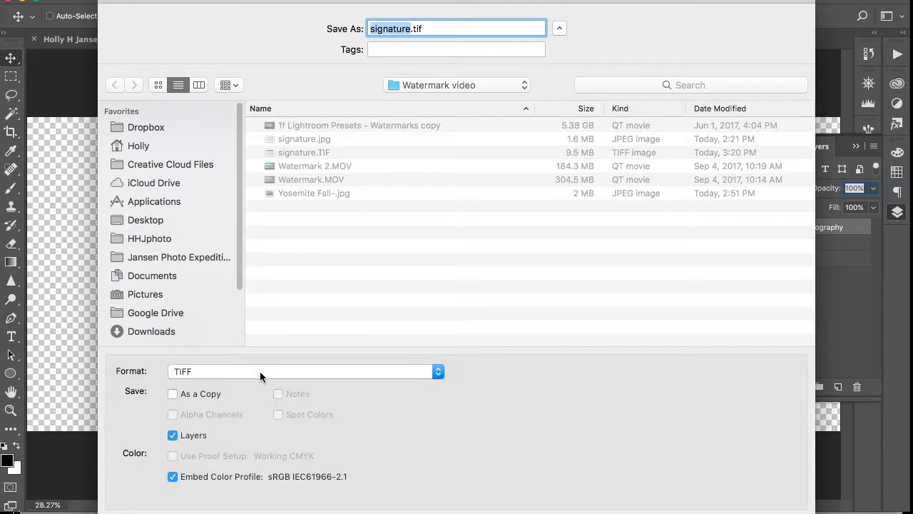
pyautogui.click(259, 371)
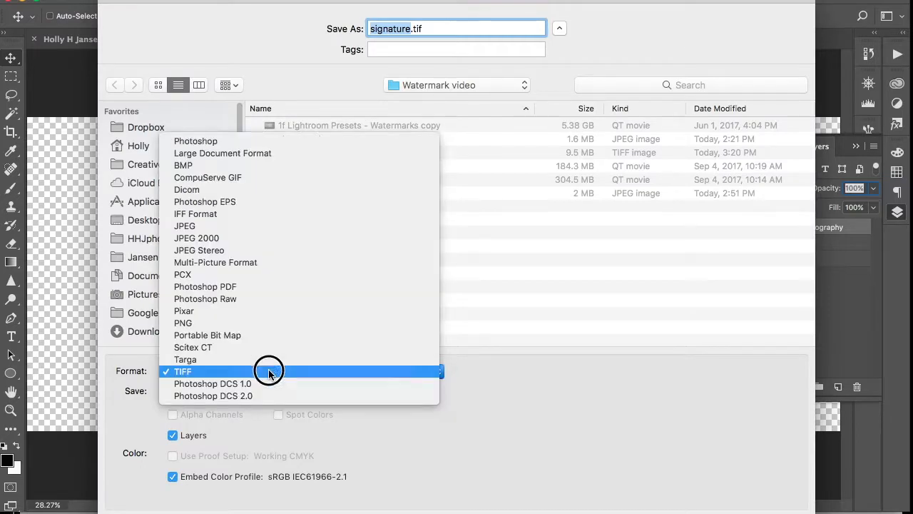
pyautogui.click(278, 323)
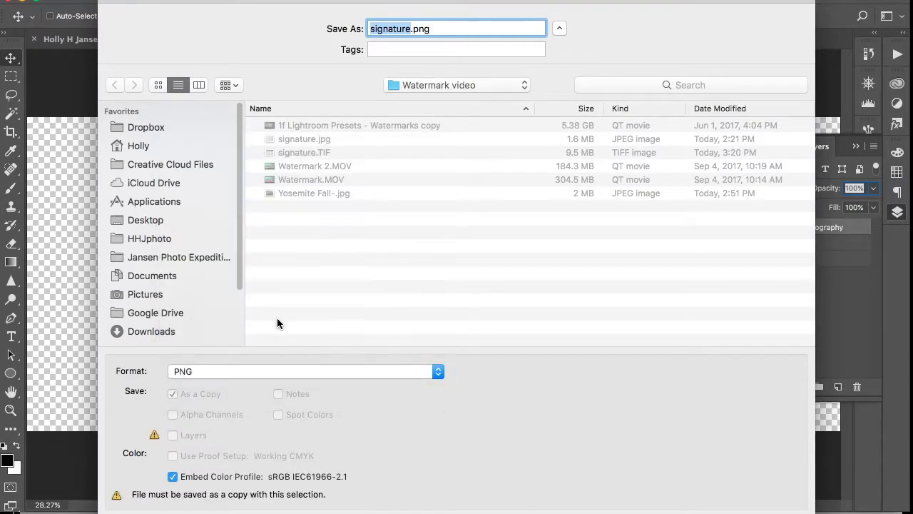
pyautogui.click(412, 30)
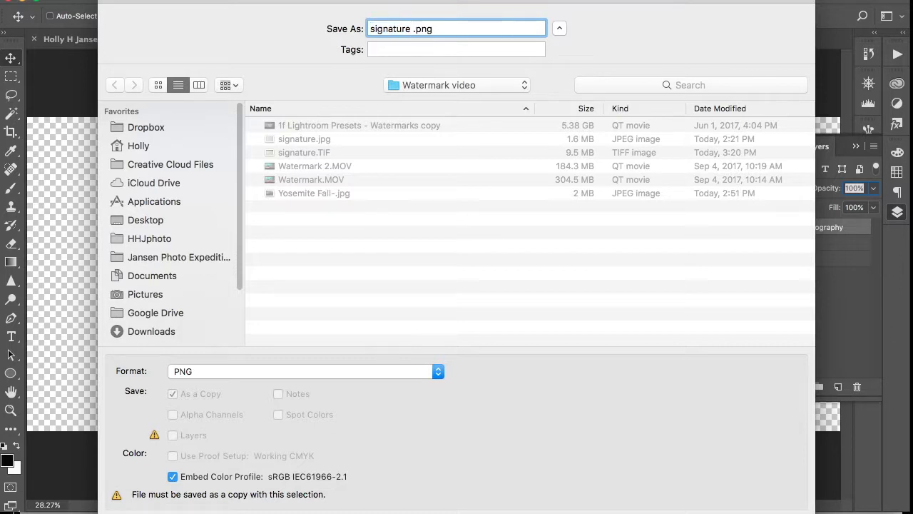
pyautogui.press('Return')
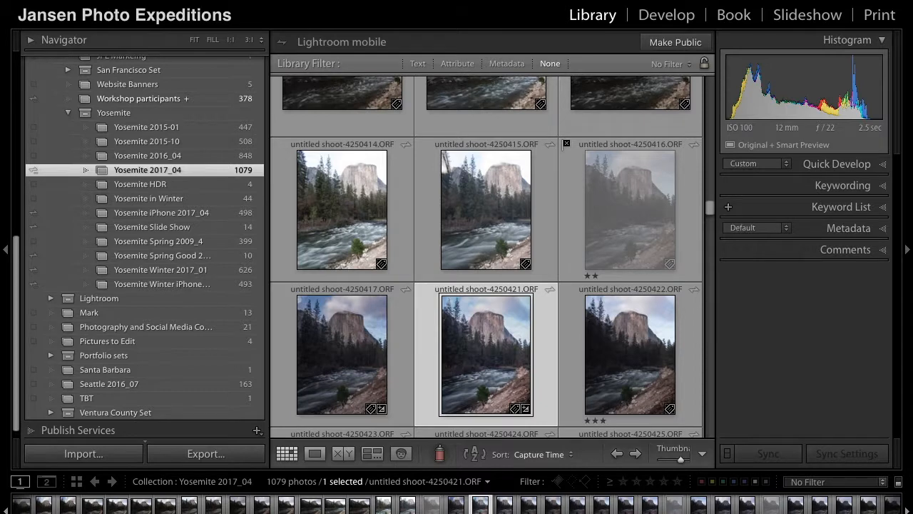
# Switch to Lightroom and open the Watermark Editor, with the insertion point after the copyright text
pyautogui.click(61, 0)
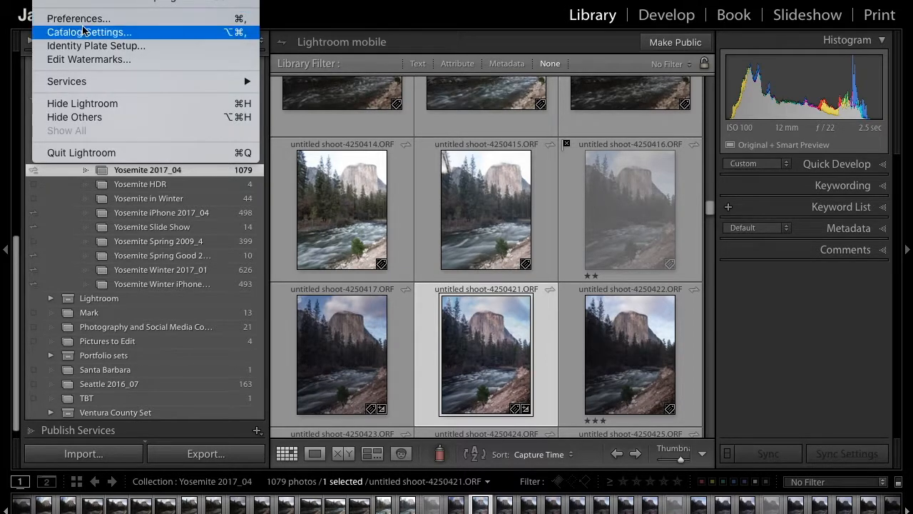
pyautogui.click(81, 60)
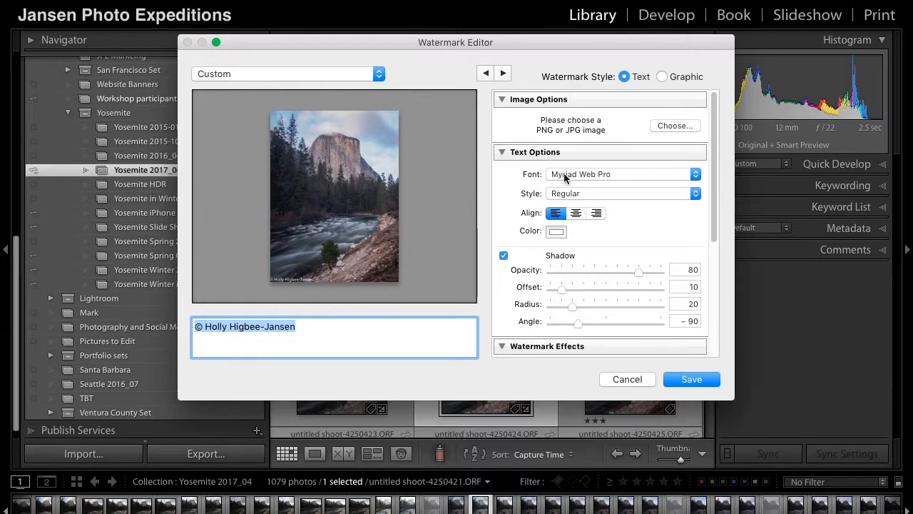
pyautogui.click(321, 329)
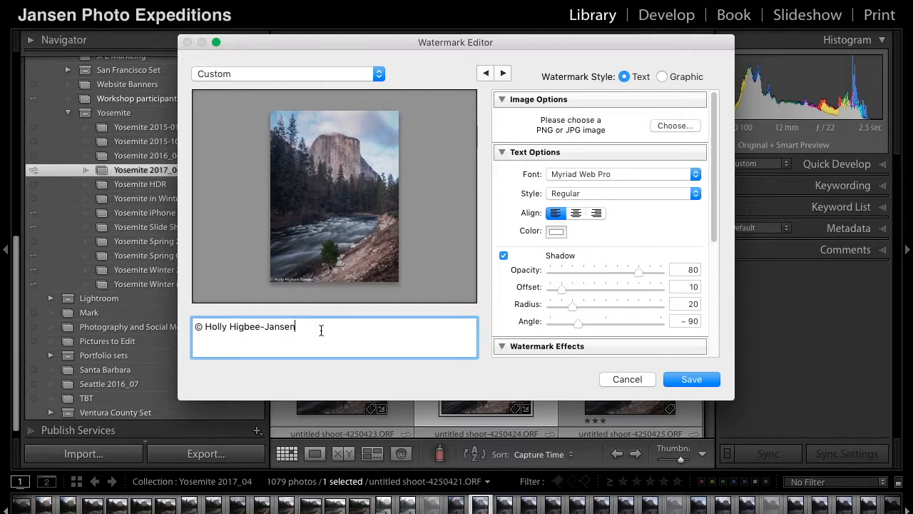
pyautogui.press('alt')
# Try the Bold style in Myriad Web Pro and a proportional size of 27 on the text watermark
pyautogui.click(599, 168)
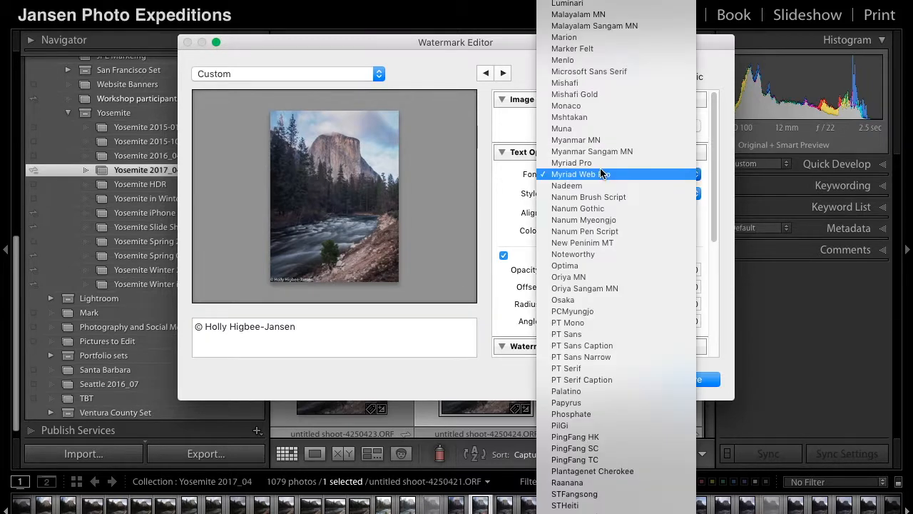
pyautogui.click(600, 168)
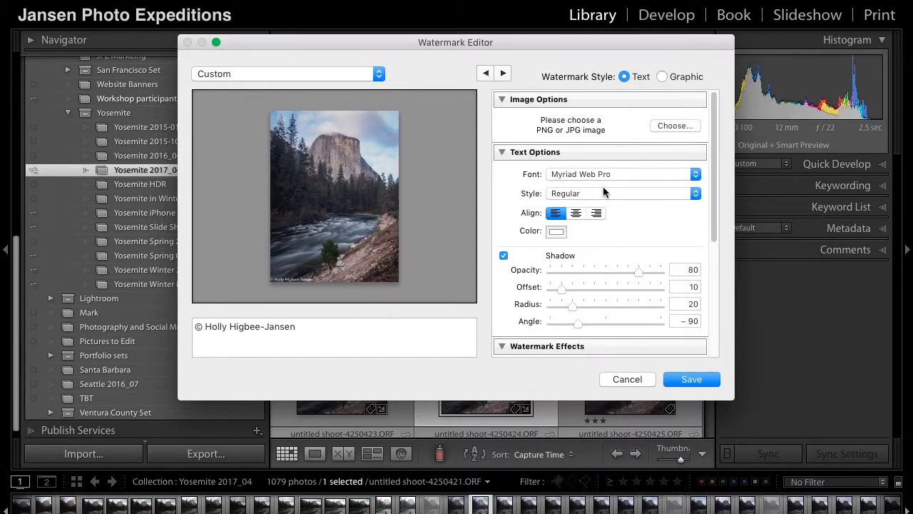
pyautogui.click(602, 190)
pyautogui.click(602, 216)
pyautogui.scroll(-3, 614, 267)
pyautogui.scroll(3, 614, 267)
pyautogui.scroll(-5, 613, 269)
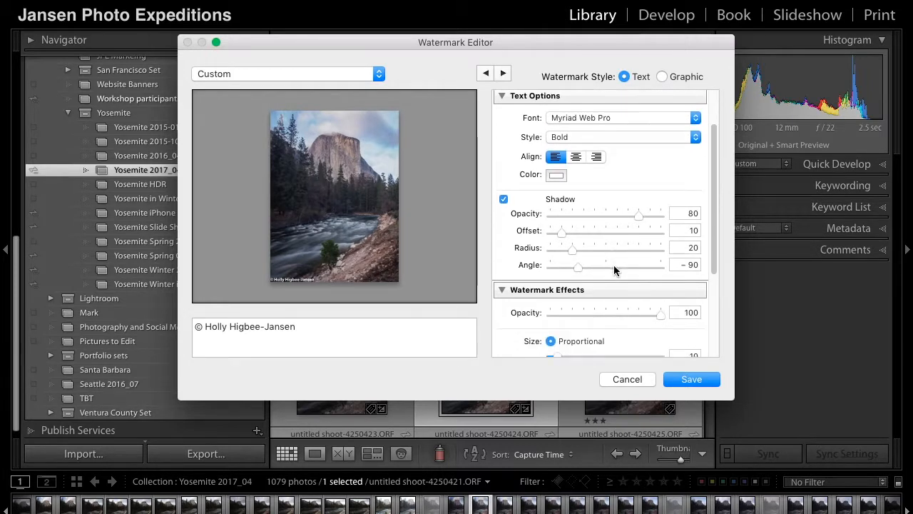
pyautogui.moveTo(557, 229); pyautogui.dragTo(573, 233)
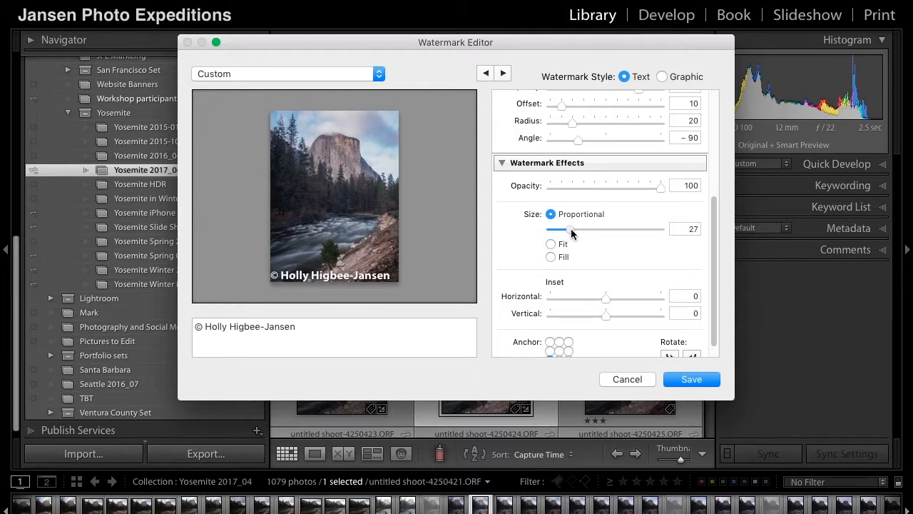
# Set the watermark text style to Italic, and its shadow to opacity 69 and offset 13
pyautogui.scroll(5, 643, 207)
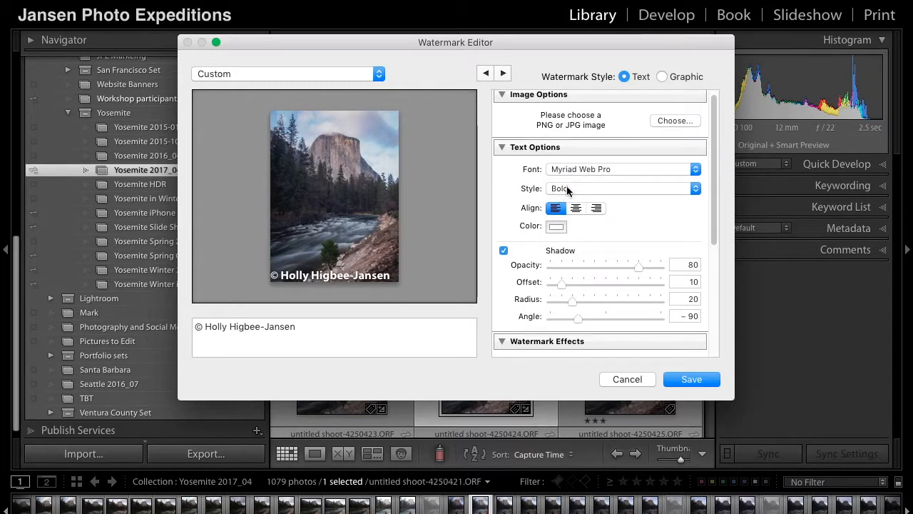
pyautogui.click(593, 188)
pyautogui.click(594, 168)
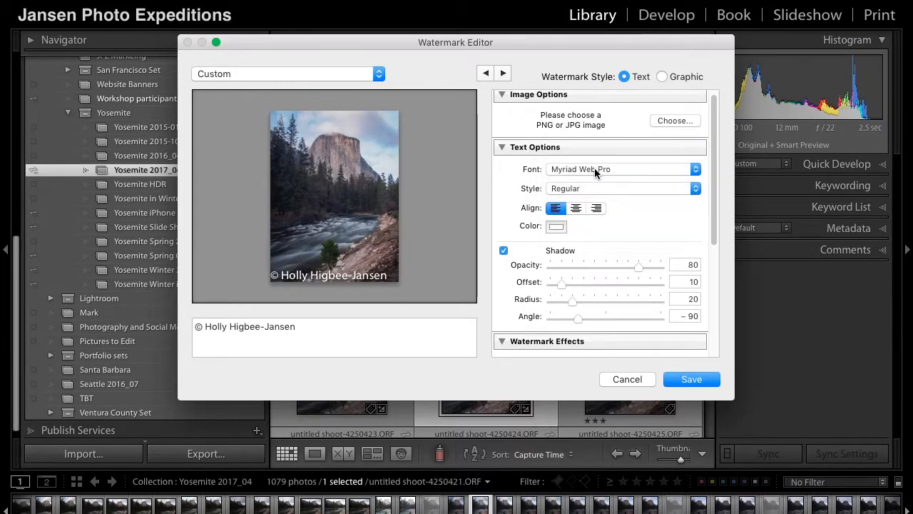
pyautogui.click(597, 186)
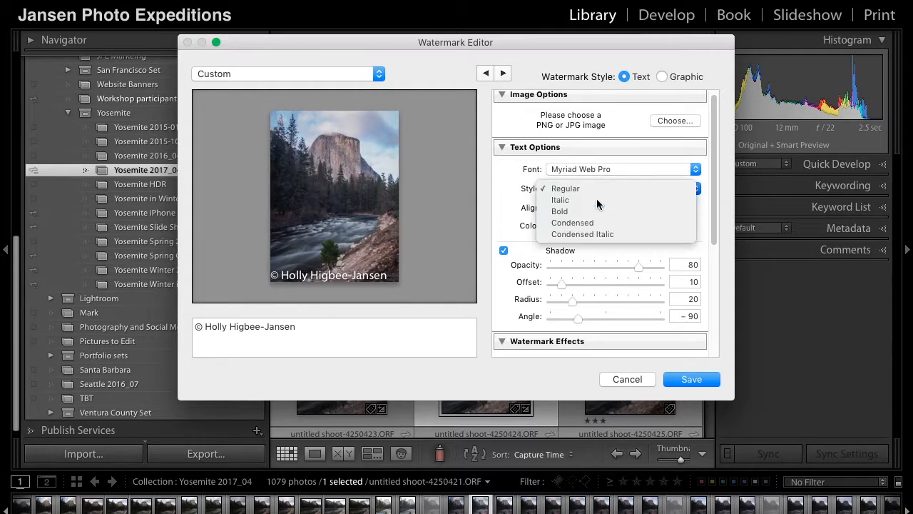
pyautogui.click(597, 200)
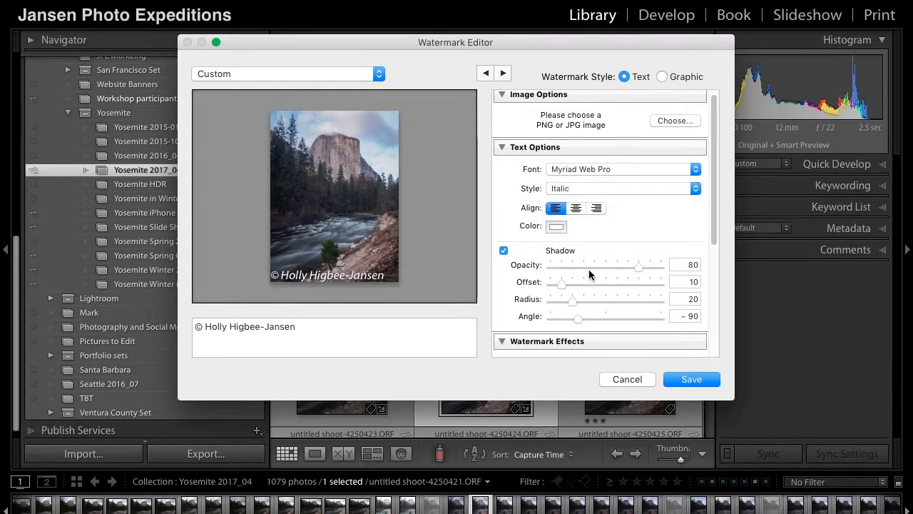
pyautogui.moveTo(637, 265)
pyautogui.mouseDown()
pyautogui.moveTo(581, 264)
pyautogui.moveTo(623, 264)
pyautogui.mouseUp()
pyautogui.moveTo(558, 282)
pyautogui.mouseDown()
pyautogui.moveTo(579, 282)
pyautogui.moveTo(565, 282)
pyautogui.mouseUp()
# Set the watermark effects to opacity 55 and proportional size 19, with horizontal and vertical insets of 3
pyautogui.scroll(-5, 579, 248)
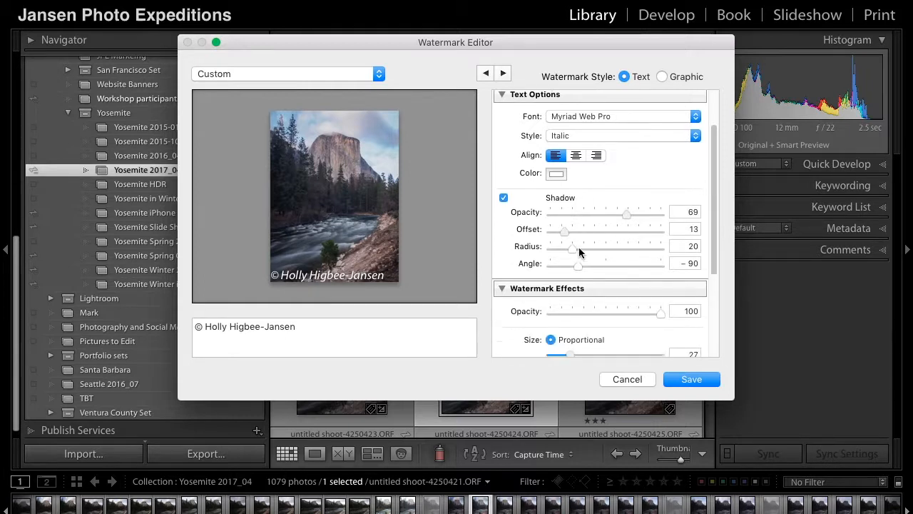
pyautogui.scroll(-2, 578, 251)
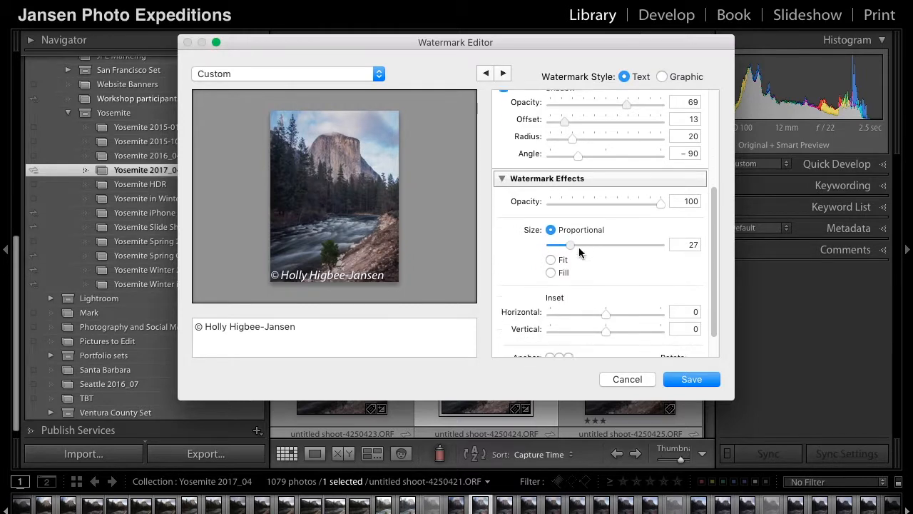
pyautogui.moveTo(661, 185); pyautogui.dragTo(611, 186)
pyautogui.moveTo(573, 230)
pyautogui.mouseDown()
pyautogui.moveTo(585, 233)
pyautogui.moveTo(565, 232)
pyautogui.mouseUp()
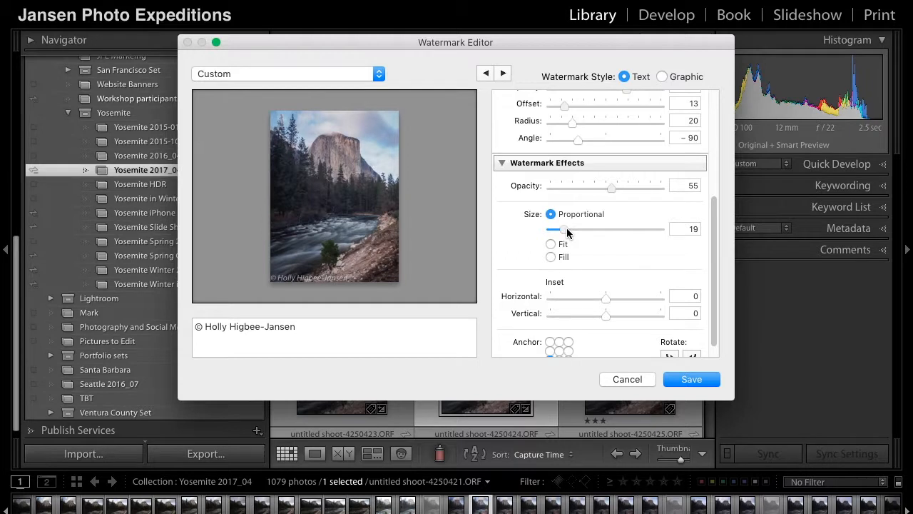
pyautogui.moveTo(606, 298); pyautogui.dragTo(619, 314)
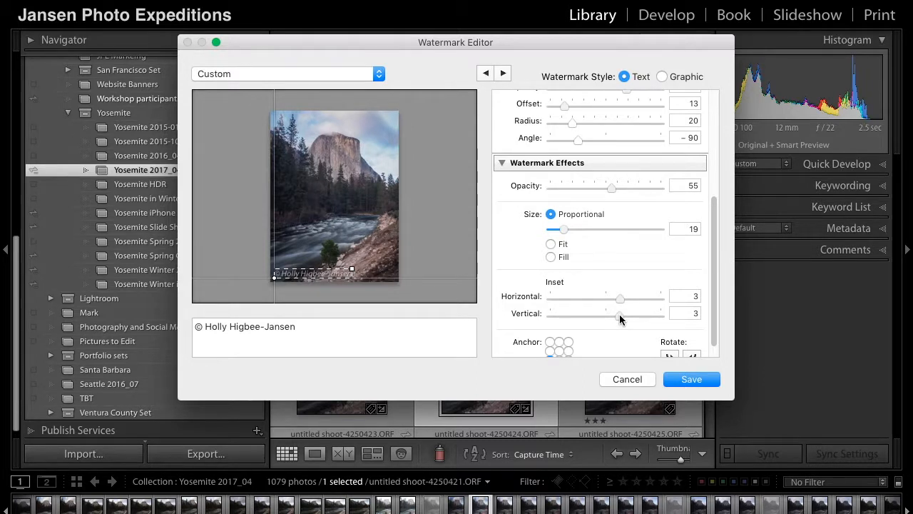
# Try anchoring the watermark in the photo's other three corners and return it to the lower-left corner
pyautogui.scroll(-2, 618, 307)
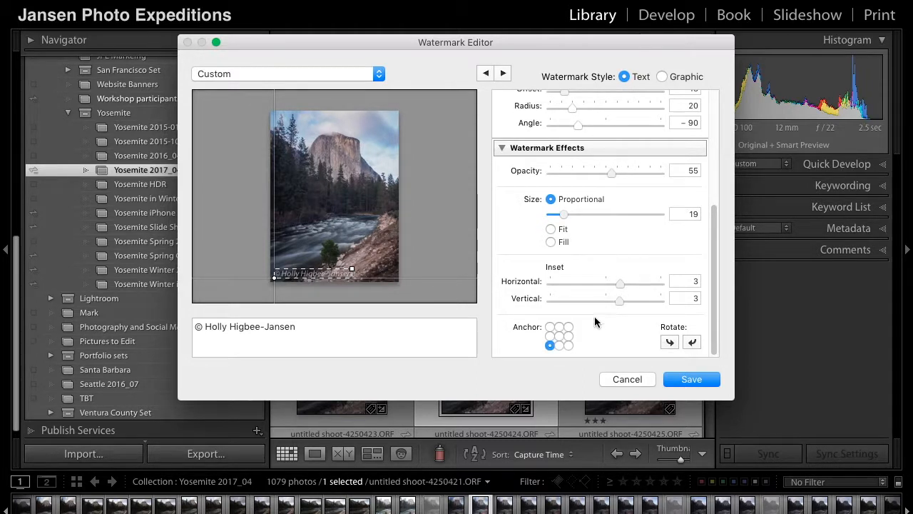
pyautogui.click(550, 327)
pyautogui.click(568, 326)
pyautogui.click(567, 346)
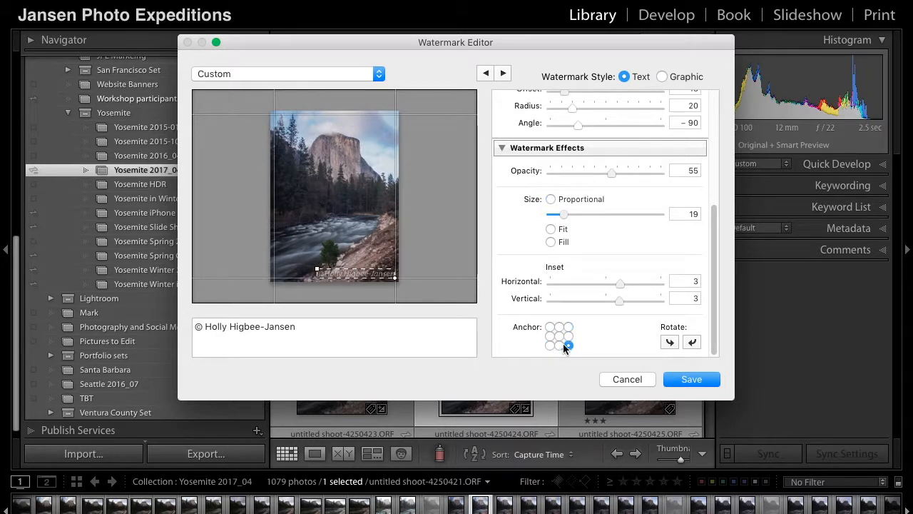
pyautogui.click(550, 345)
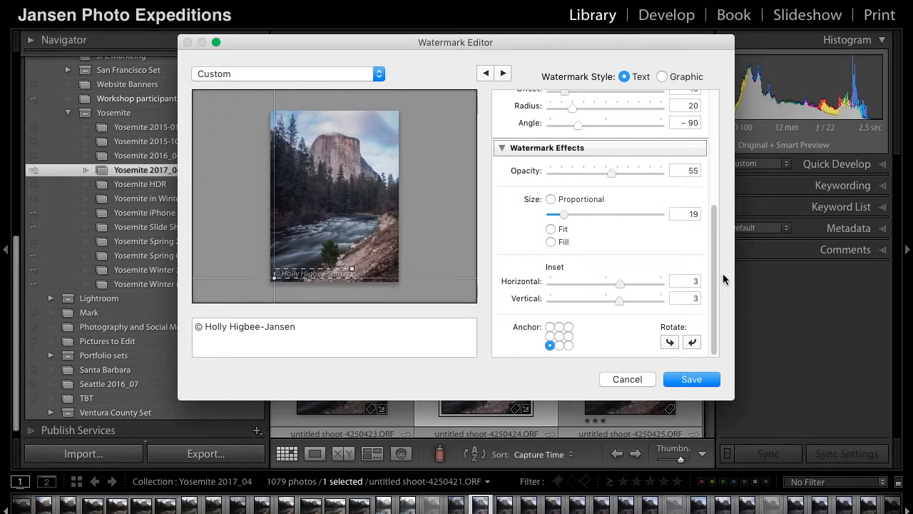
# Save the text watermark as a new preset named "Sample watermark"
pyautogui.click(685, 382)
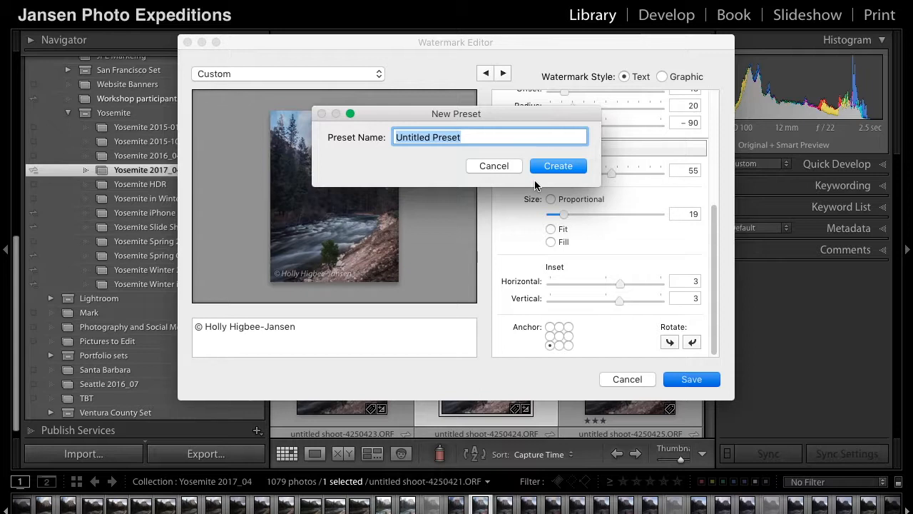
pyautogui.write('Sample w')
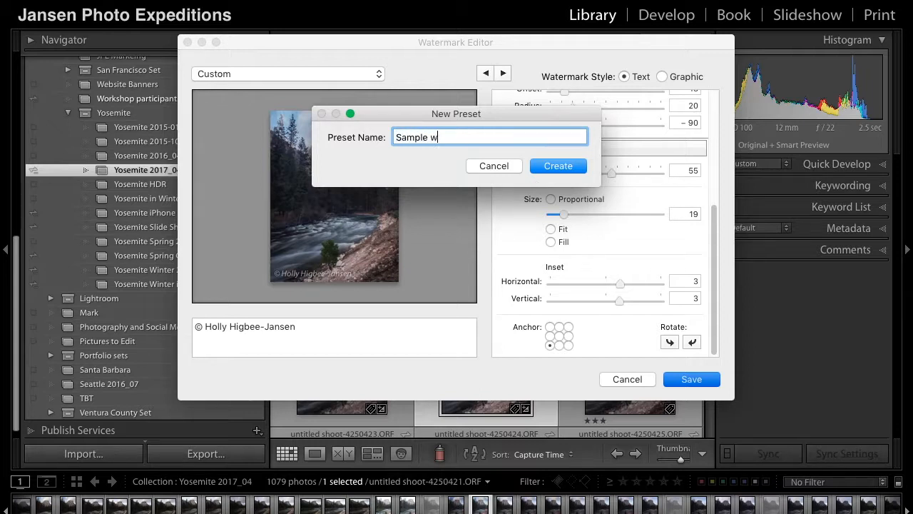
pyautogui.write('atermark')
pyautogui.click(550, 169)
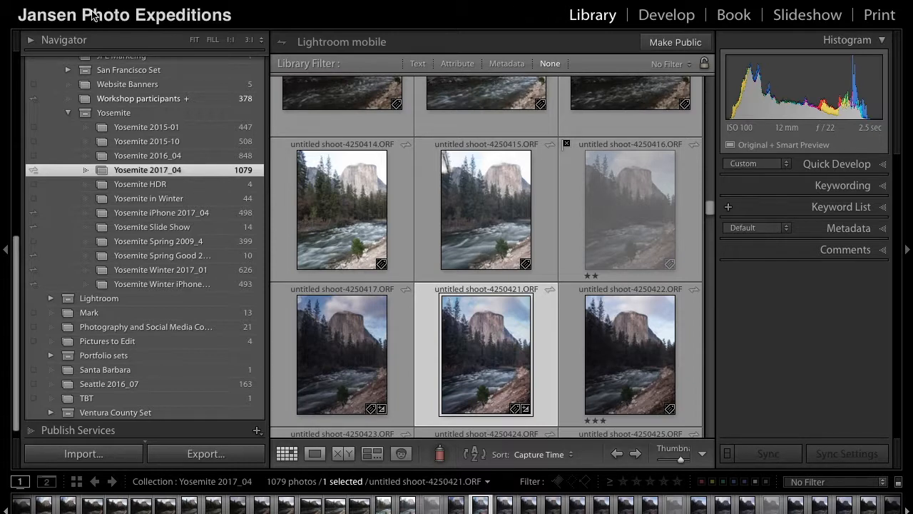
# Reopen the Watermark Editor and load the white signature PNG from the Watermark folder as a graphic watermark
pyautogui.click(70, 0)
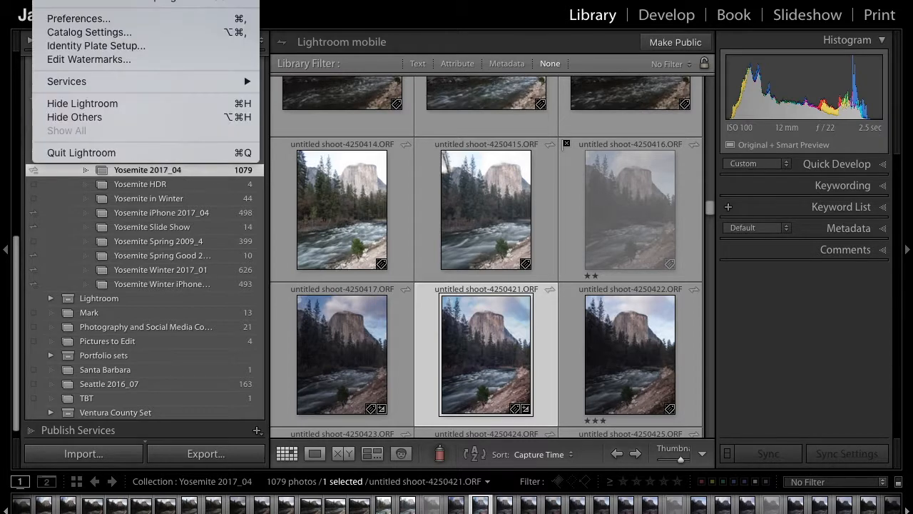
pyautogui.click(100, 62)
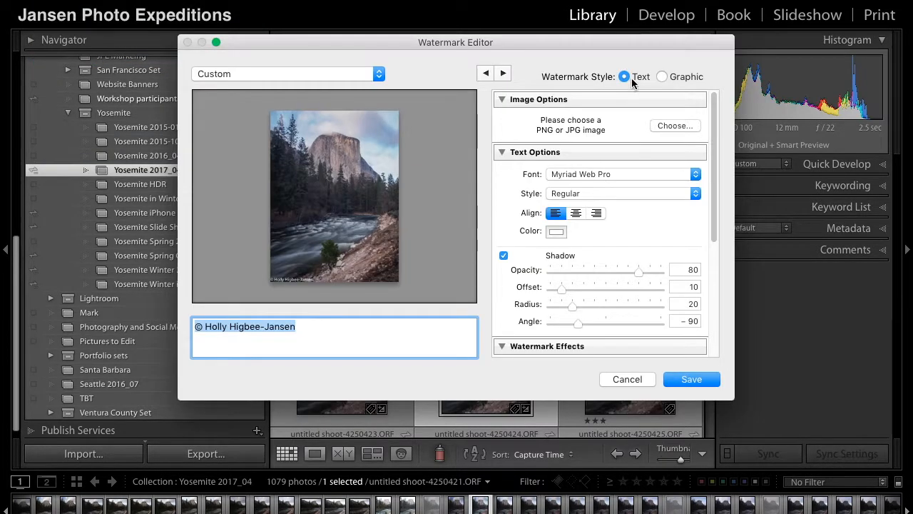
pyautogui.click(662, 75)
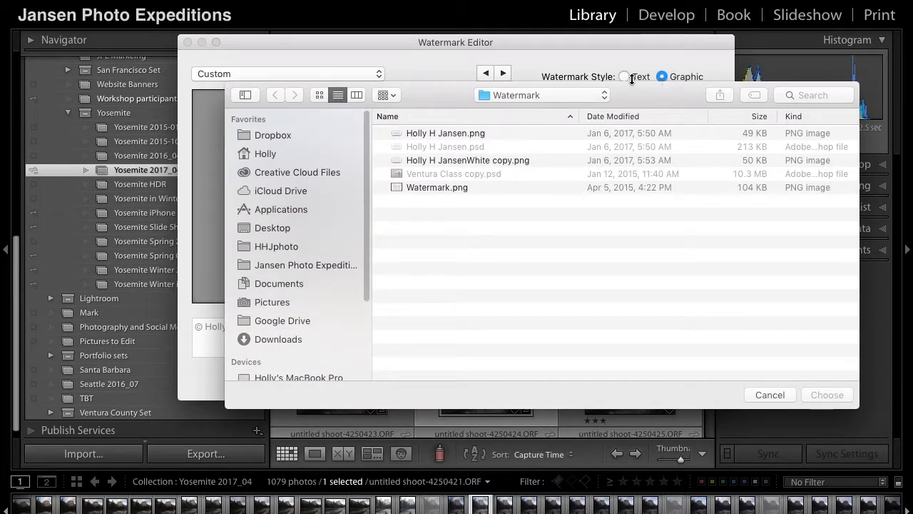
pyautogui.click(421, 162)
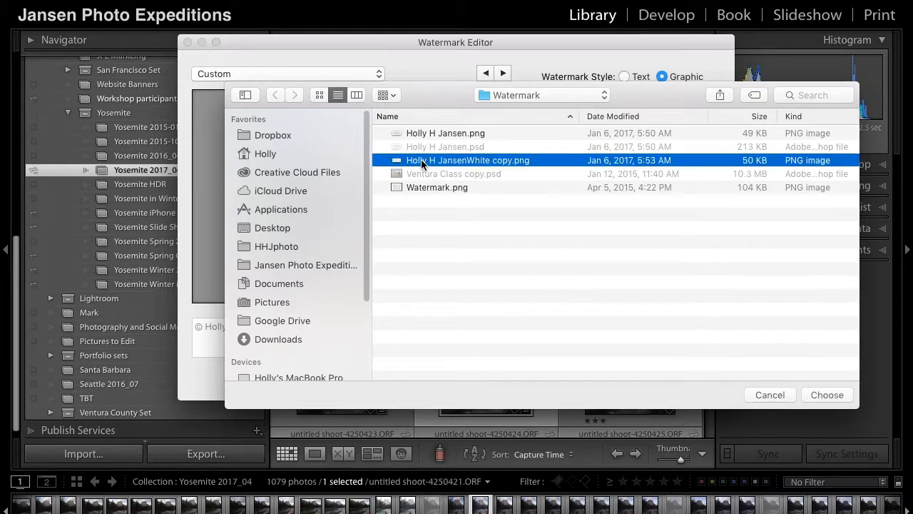
pyautogui.doubleClick(421, 160)
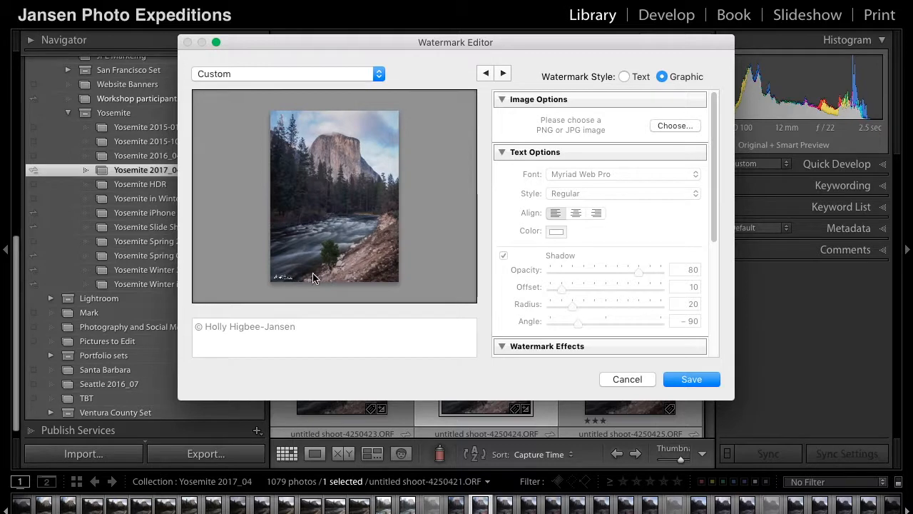
# Try enlarging the signature watermark to proportional size 51 with an opacity of 96
pyautogui.moveTo(293, 276); pyautogui.dragTo(388, 228)
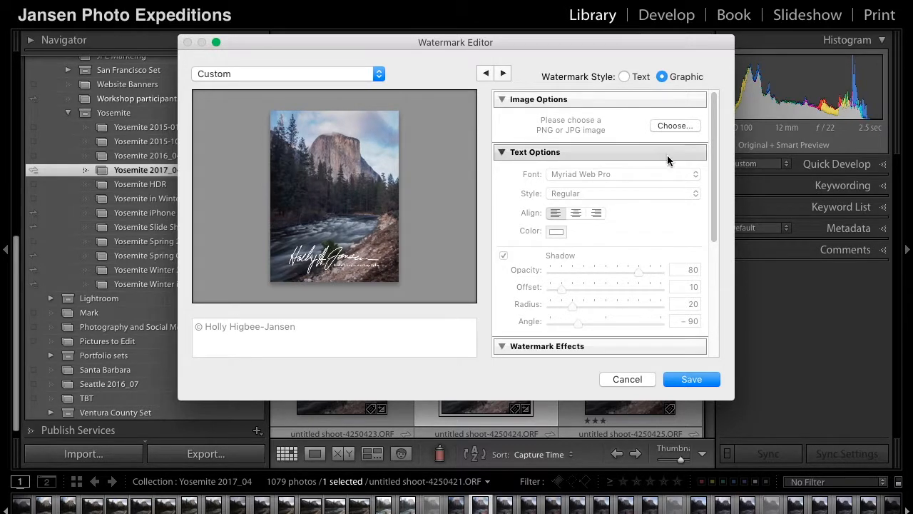
pyautogui.scroll(-5, 621, 196)
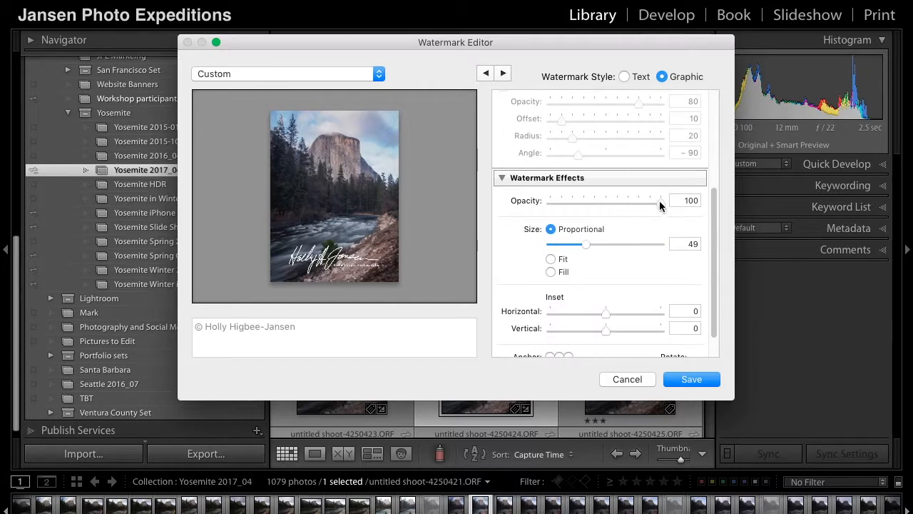
pyautogui.moveTo(660, 201)
pyautogui.mouseDown()
pyautogui.moveTo(609, 204)
pyautogui.moveTo(656, 209)
pyautogui.mouseUp()
pyautogui.moveTo(587, 243)
pyautogui.mouseDown()
pyautogui.moveTo(602, 243)
pyautogui.moveTo(586, 244)
pyautogui.mouseUp()
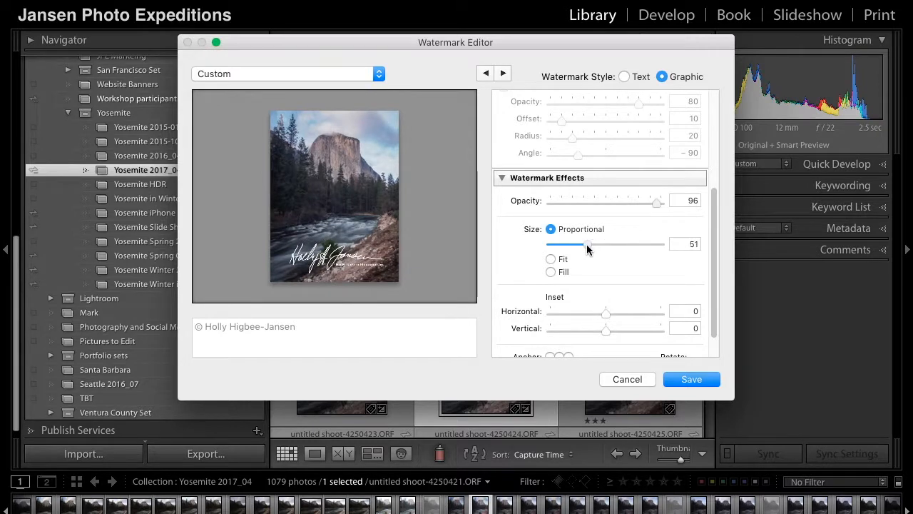
# Try the Fill and Fit sizes on the signature, with insets of -2 horizontal and -6 vertical and a lower-left anchor
pyautogui.click(551, 259)
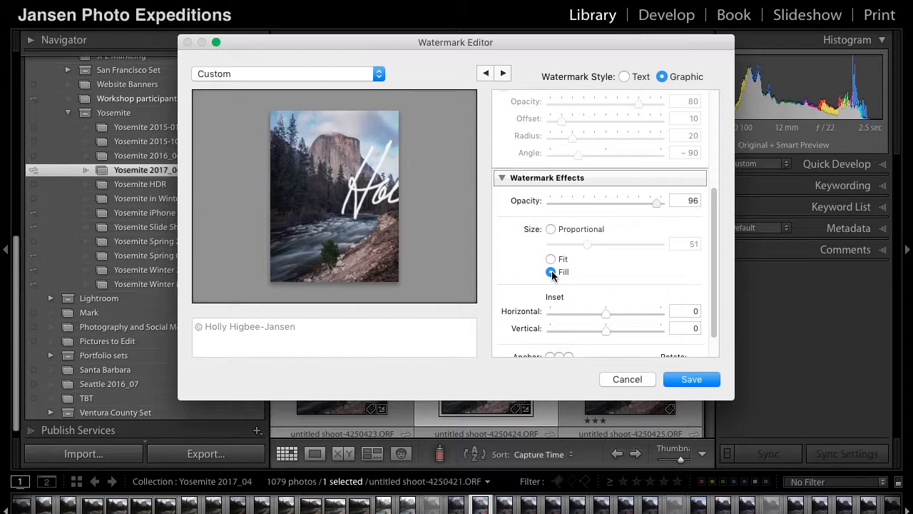
pyautogui.click(550, 259)
pyautogui.moveTo(604, 316)
pyautogui.mouseDown()
pyautogui.moveTo(664, 322)
pyautogui.moveTo(608, 316)
pyautogui.moveTo(621, 315)
pyautogui.moveTo(597, 331)
pyautogui.moveTo(573, 330)
pyautogui.mouseUp()
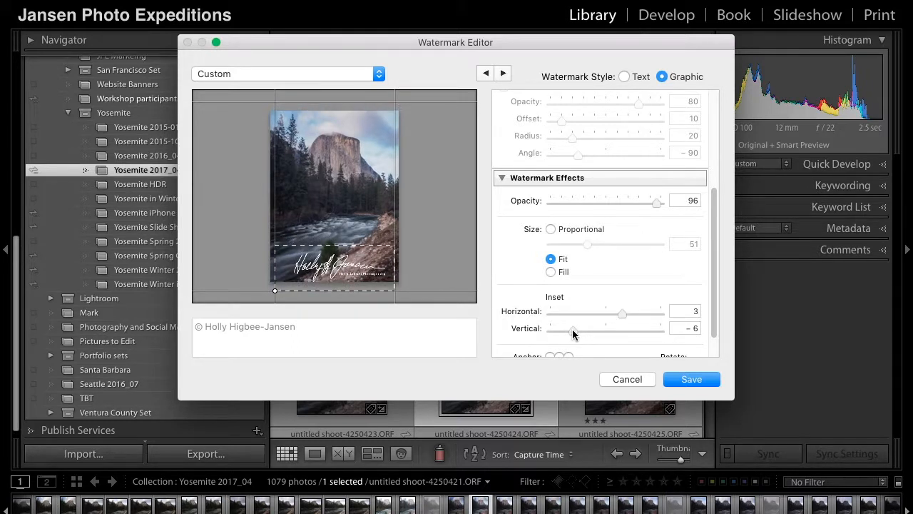
pyautogui.moveTo(622, 314); pyautogui.dragTo(592, 311)
pyautogui.scroll(-2, 603, 285)
pyautogui.click(550, 346)
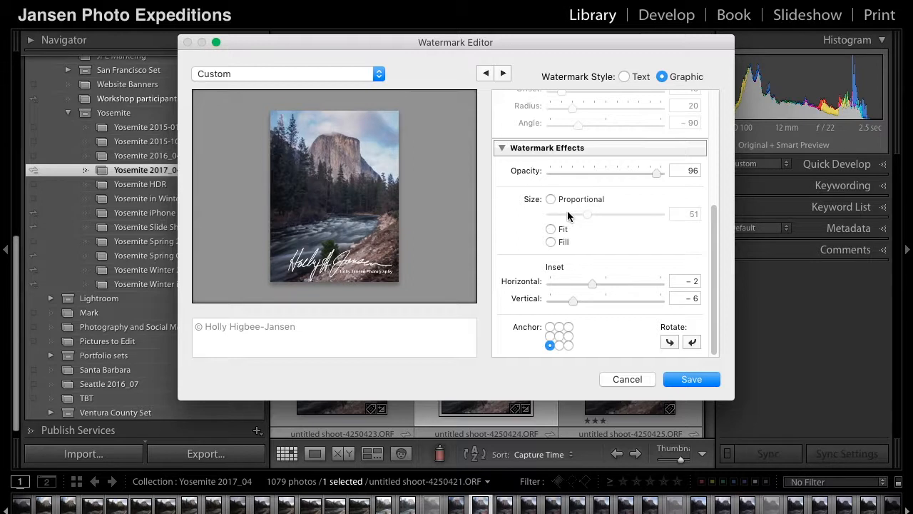
# Set the signature watermark to proportional size 27, horizontal inset -5, vertical inset -3 and opacity 63
pyautogui.click(549, 200)
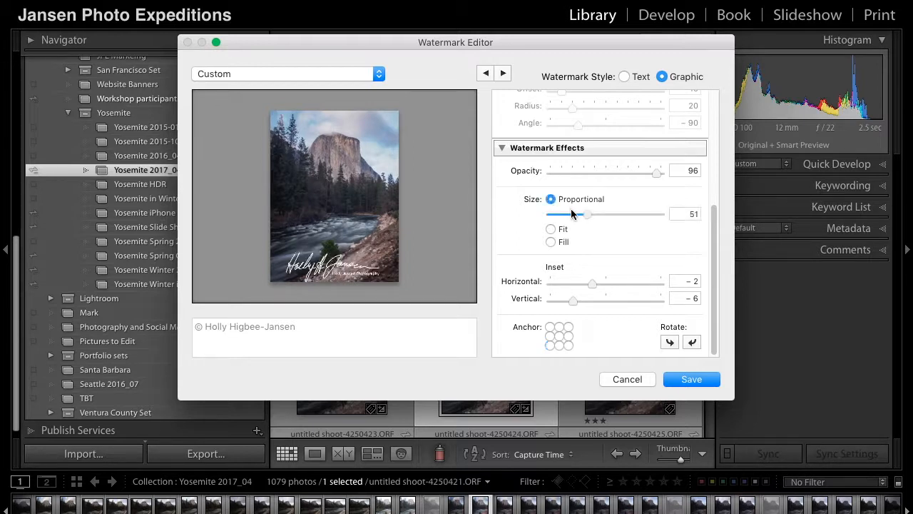
pyautogui.moveTo(588, 214); pyautogui.dragTo(574, 214)
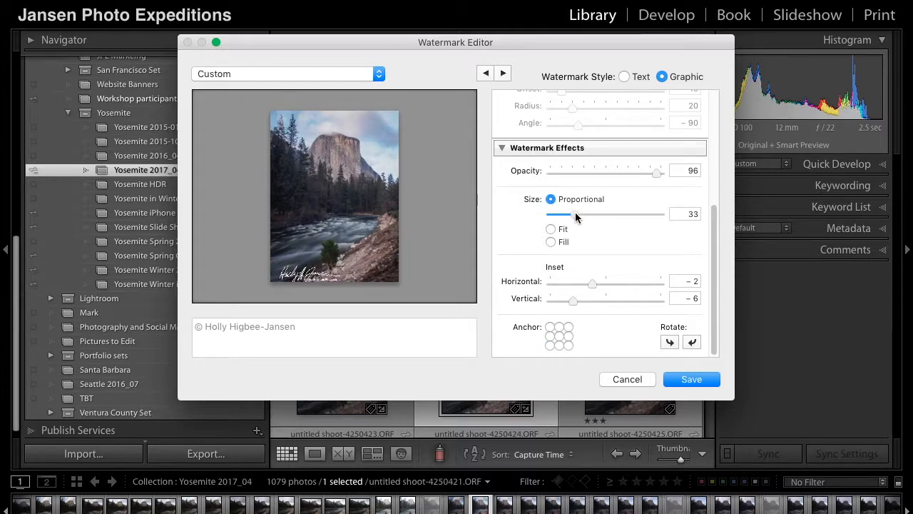
pyautogui.moveTo(574, 299)
pyautogui.mouseDown()
pyautogui.moveTo(593, 297)
pyautogui.moveTo(589, 283)
pyautogui.moveTo(578, 284)
pyautogui.mouseUp()
pyautogui.moveTo(575, 214); pyautogui.dragTo(571, 213)
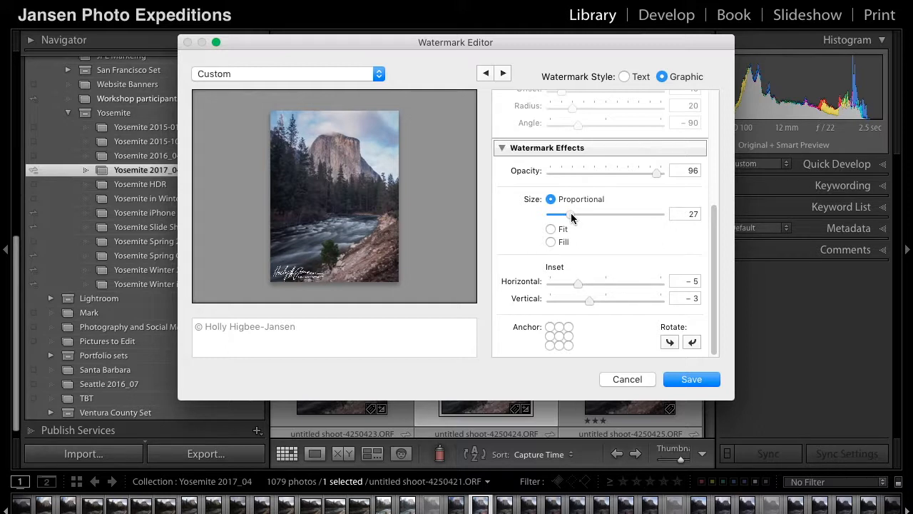
pyautogui.scroll(5, 628, 292)
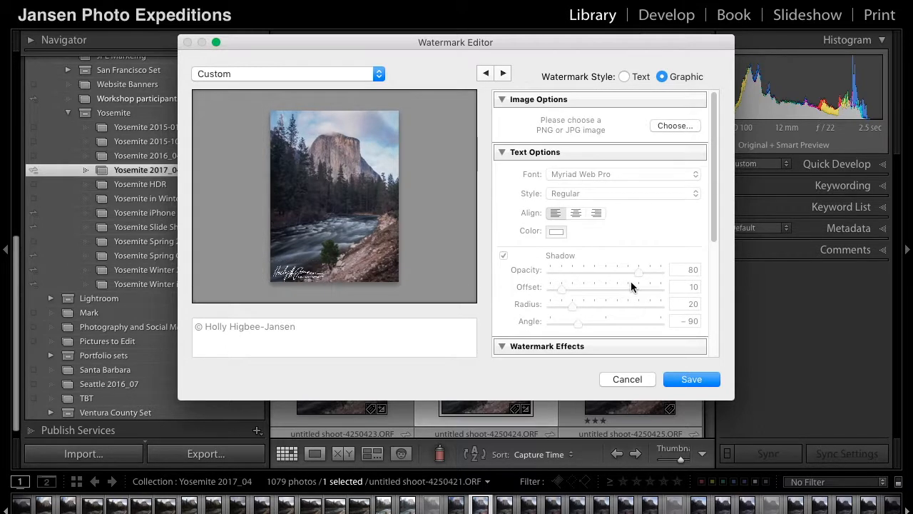
pyautogui.scroll(-5, 630, 283)
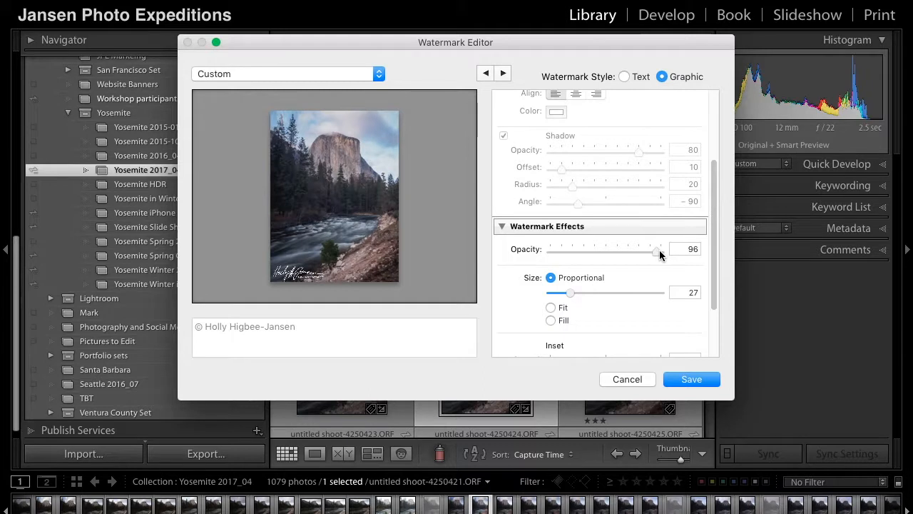
pyautogui.moveTo(659, 250); pyautogui.dragTo(627, 250)
# Save the graphic watermark as a new preset named "white signature"
pyautogui.click(682, 379)
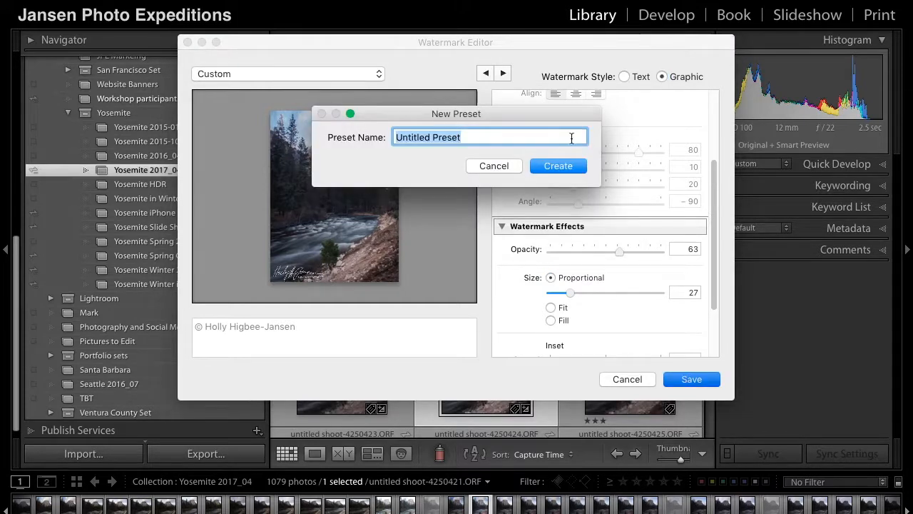
pyautogui.write('S')
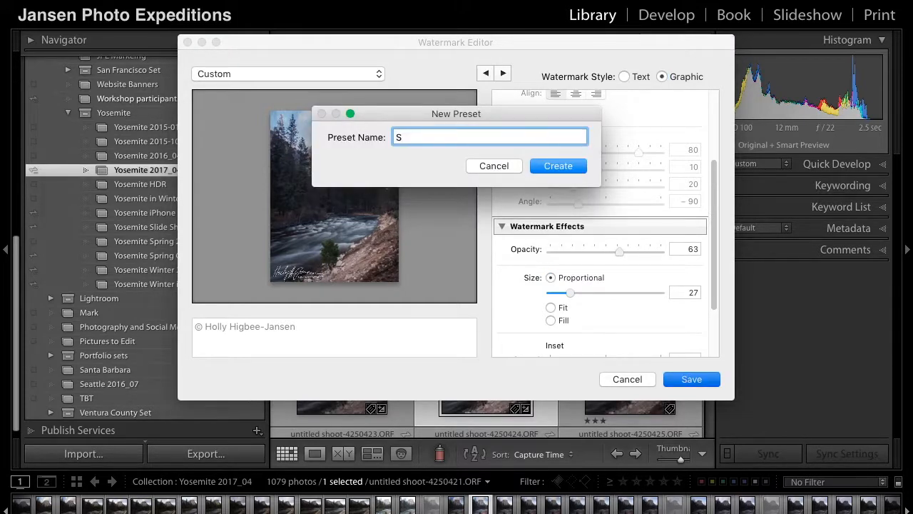
pyautogui.press('BackSpace')
pyautogui.write('white signature')
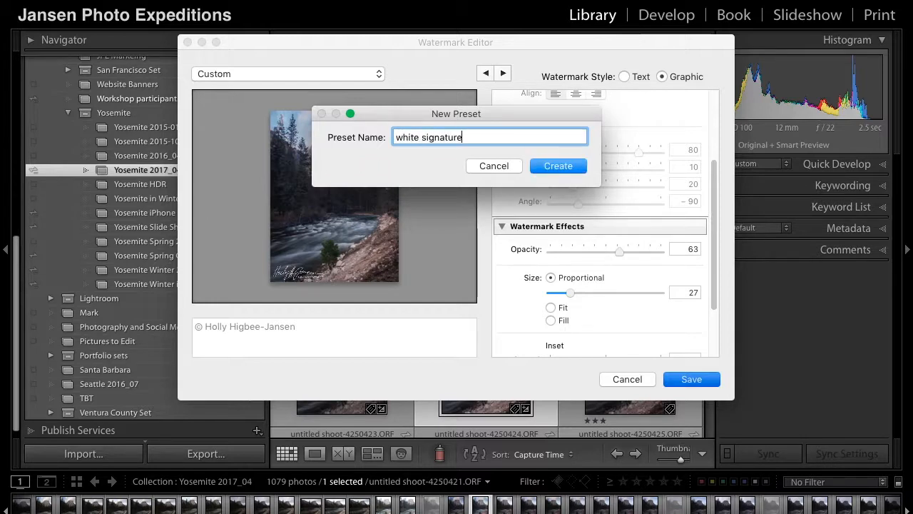
pyautogui.click(555, 166)
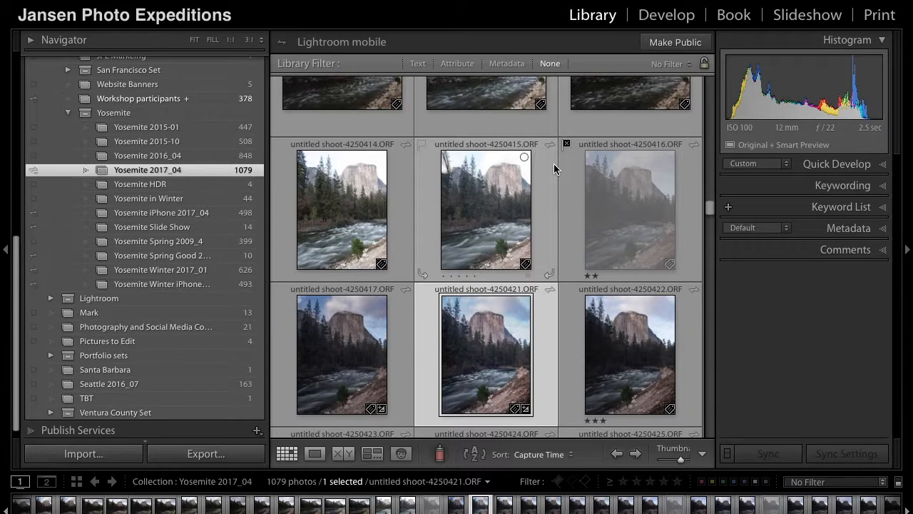